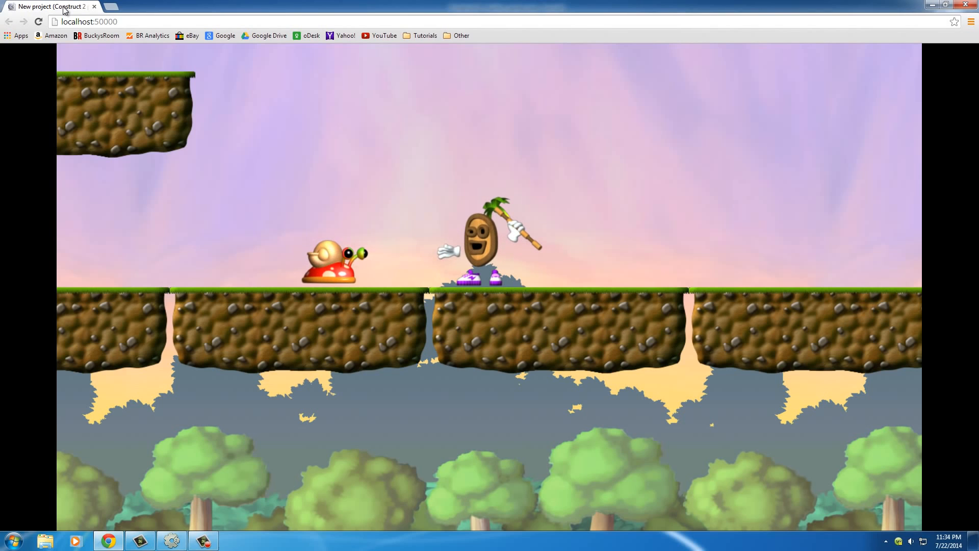
# - Play-test the running game by moving the player back and forth through the snail enemy to check side collisions
pyautogui.press('Left')
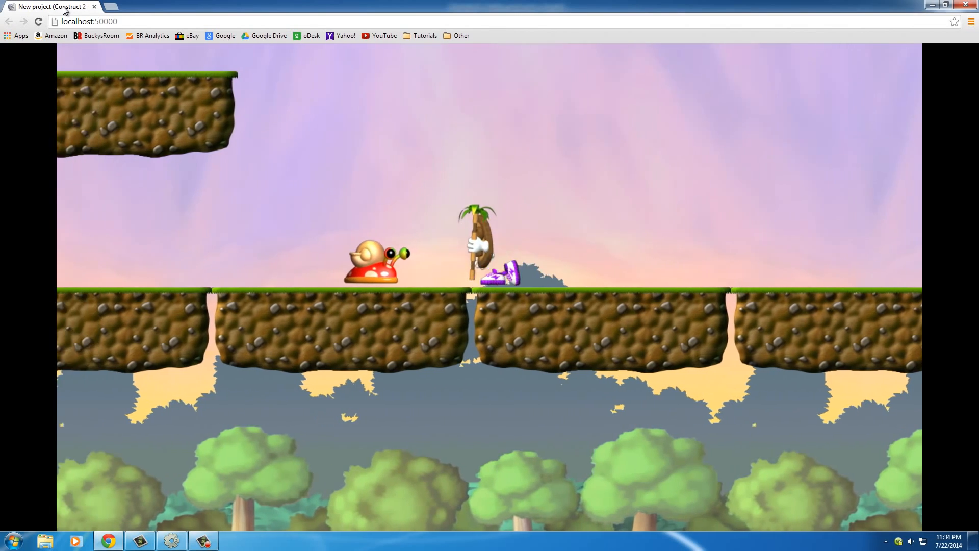
pyautogui.press('Right')
pyautogui.press('Left')
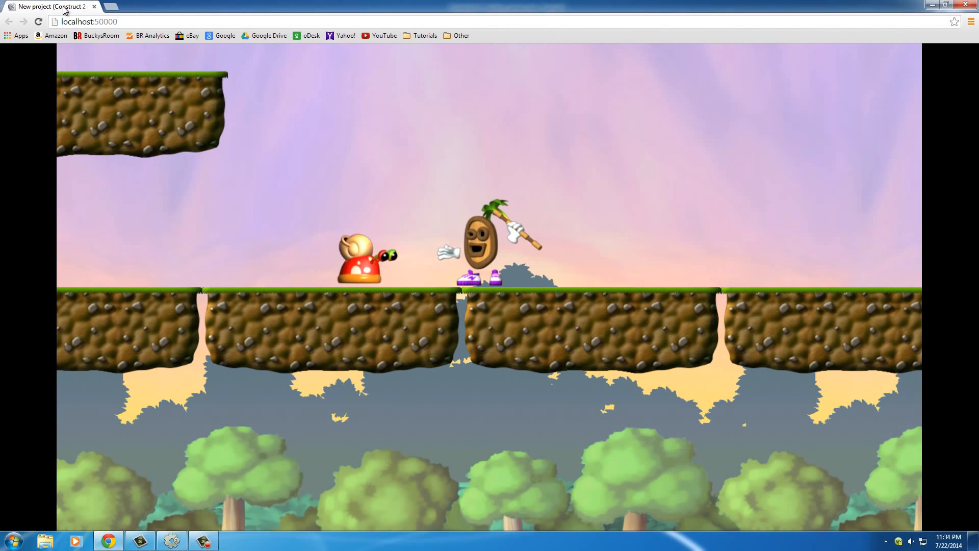
pyautogui.press('Right')
pyautogui.press('Left')
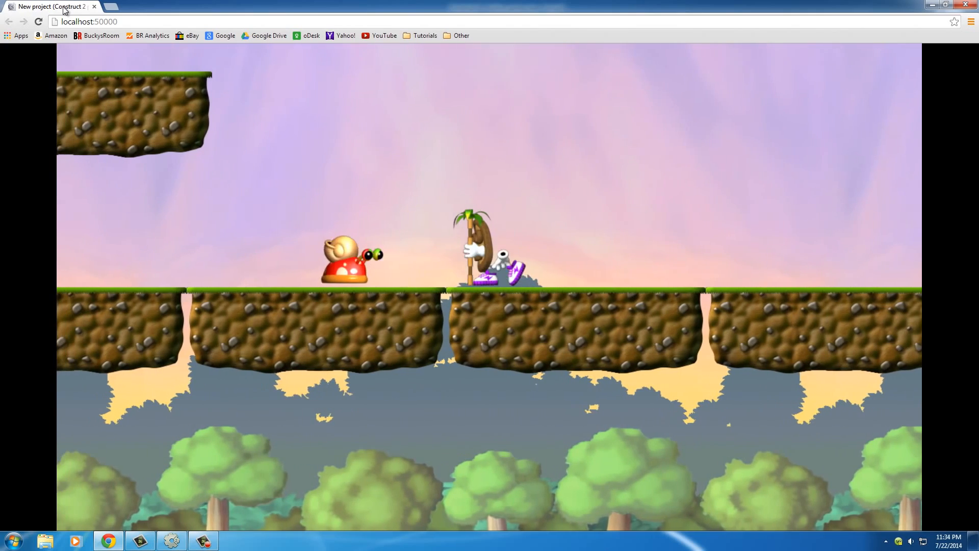
pyautogui.press('Up')
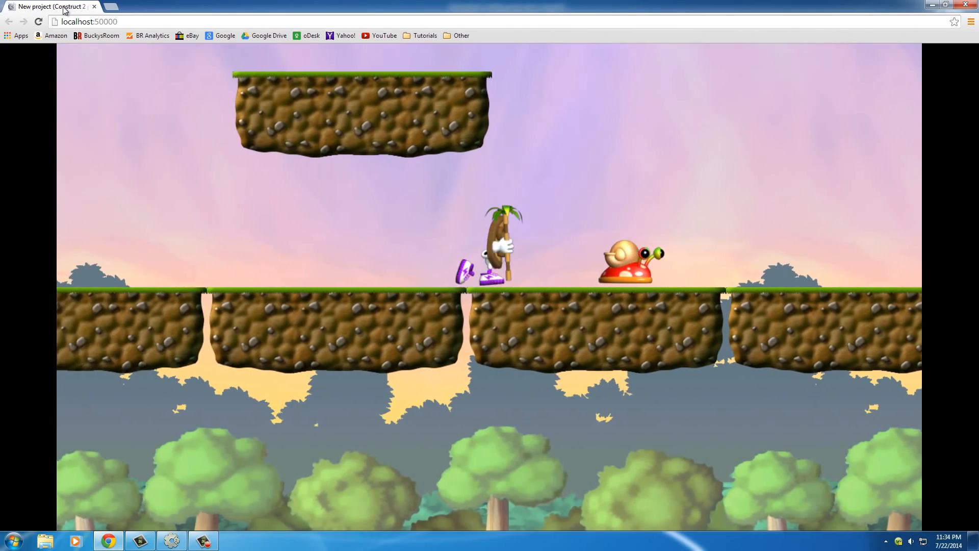
pyautogui.press('Right')
pyautogui.press('Left')
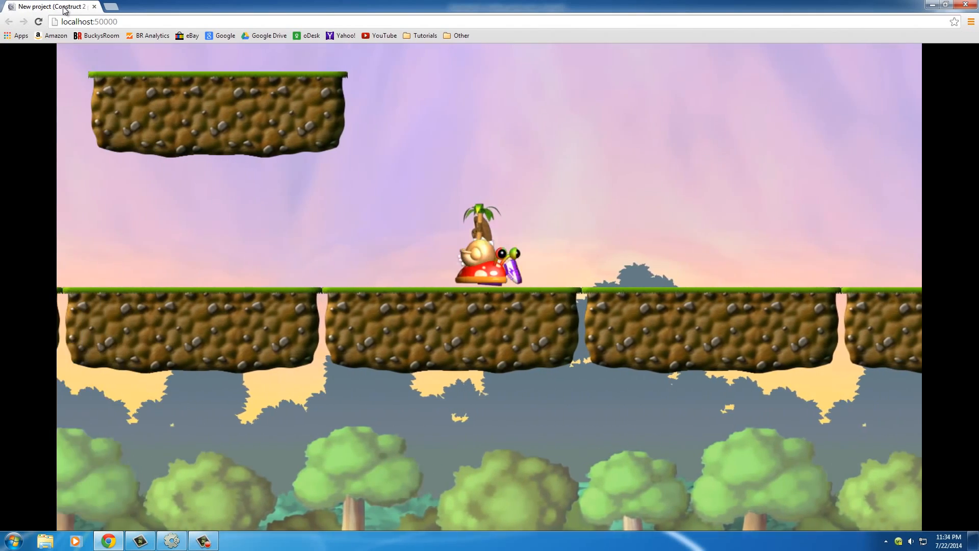
pyautogui.press('Right')
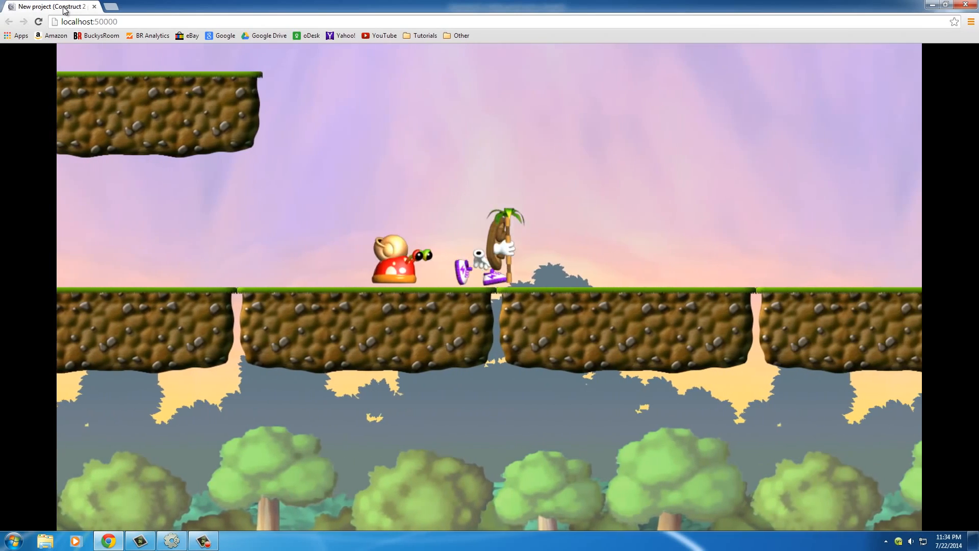
pyautogui.press('Left')
pyautogui.press('Right')
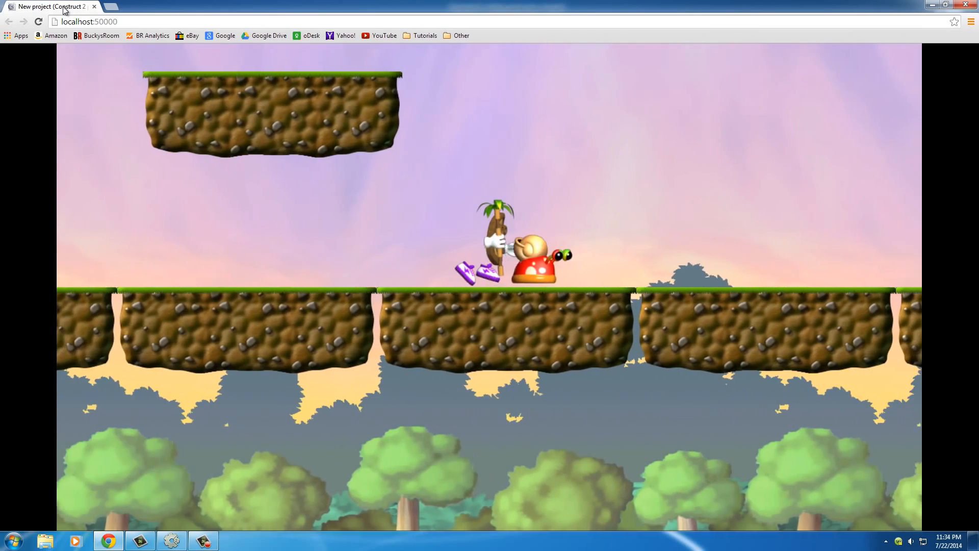
pyautogui.press('Left')
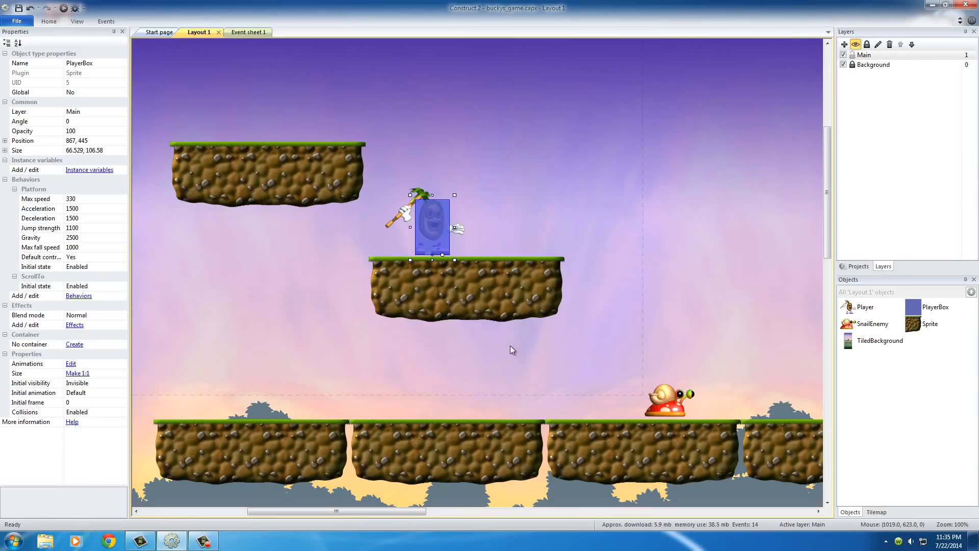
# - In Construct 2's Event sheet 1, add an Else event after the falling sub-event of the PlayerBox collision with SnailEnemy
pyautogui.click(457, 147)
pyautogui.click(394, 216)
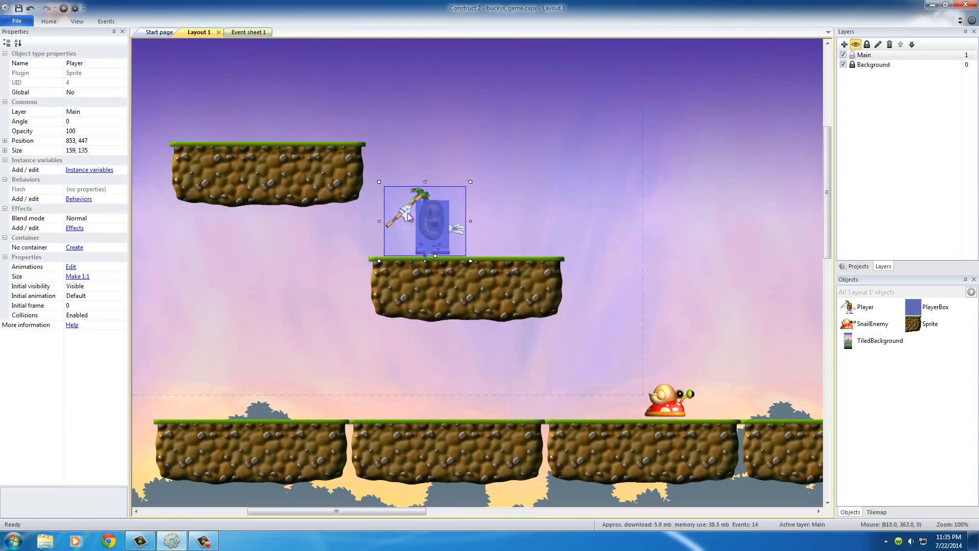
pyautogui.click(246, 32)
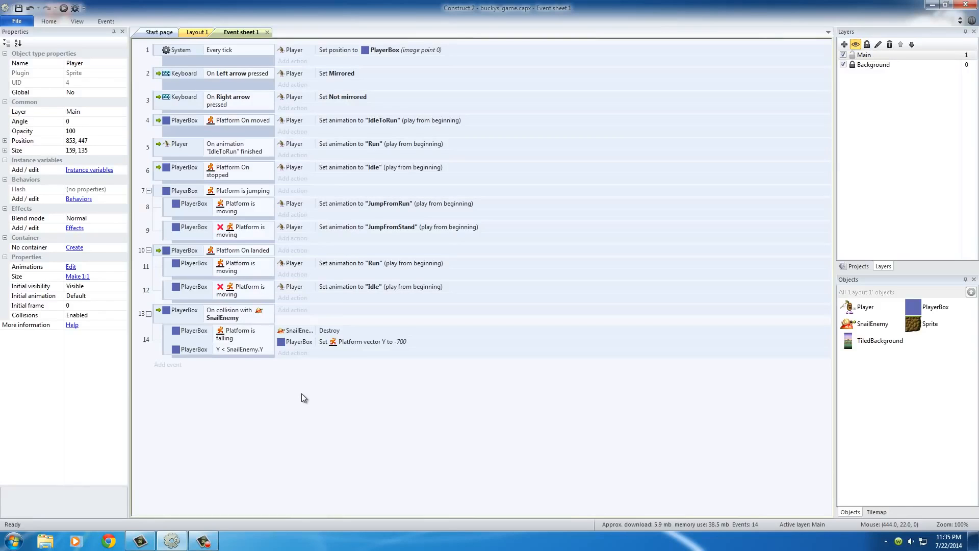
pyautogui.rightClick(167, 342)
pyautogui.moveTo(184, 350)
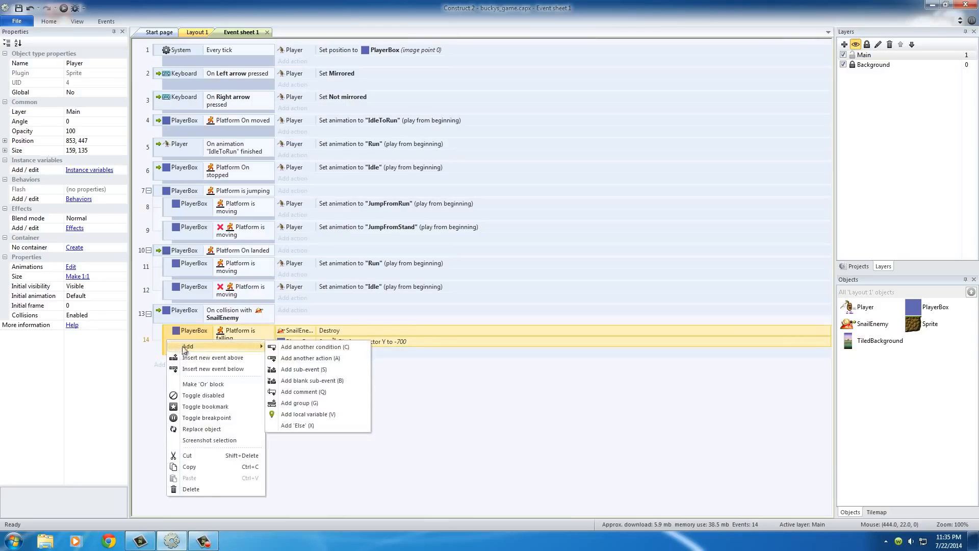
pyautogui.click(316, 427)
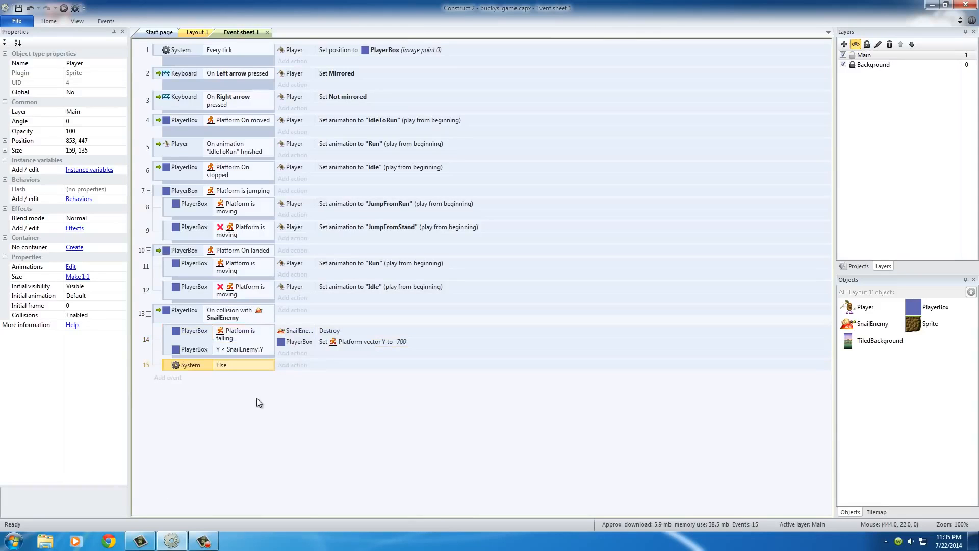
pyautogui.doubleClick(191, 365)
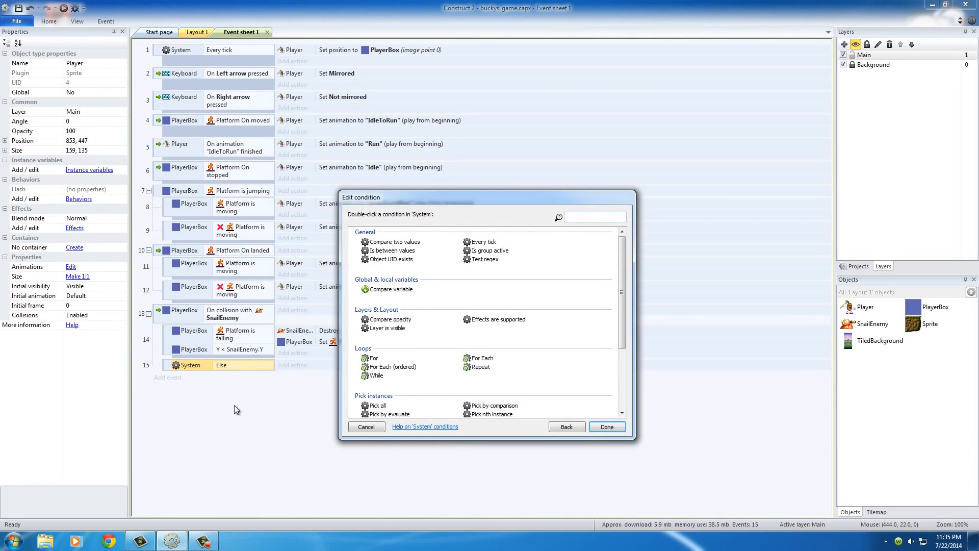
pyautogui.click(363, 427)
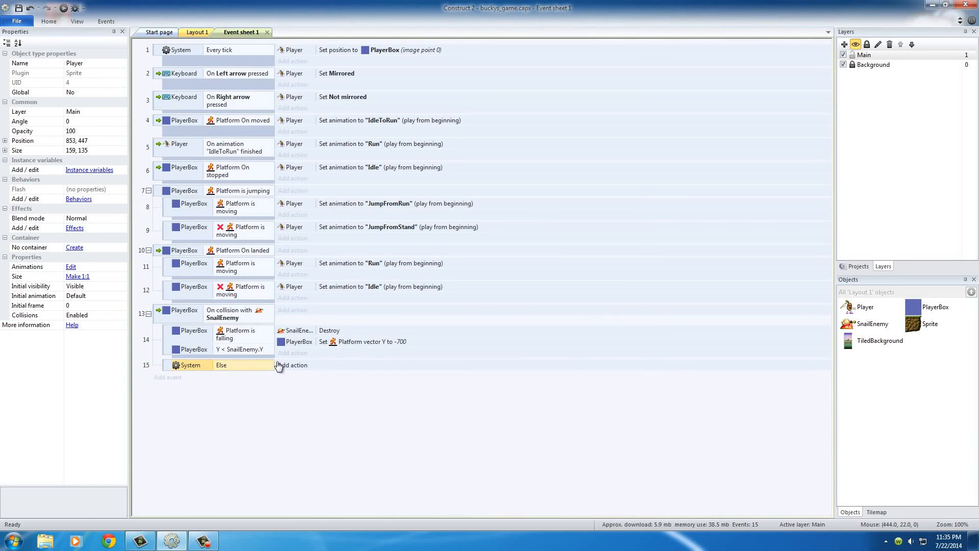
# - Add a Player Flash action to the Else event with on time 0.1, off time 0.1 and duration 1.0
pyautogui.click(295, 365)
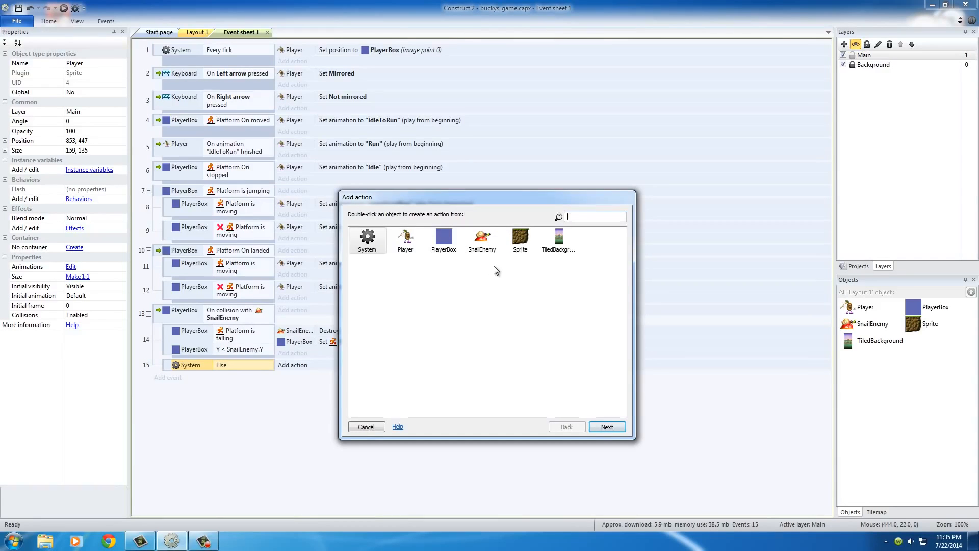
pyautogui.doubleClick(405, 240)
pyautogui.doubleClick(377, 393)
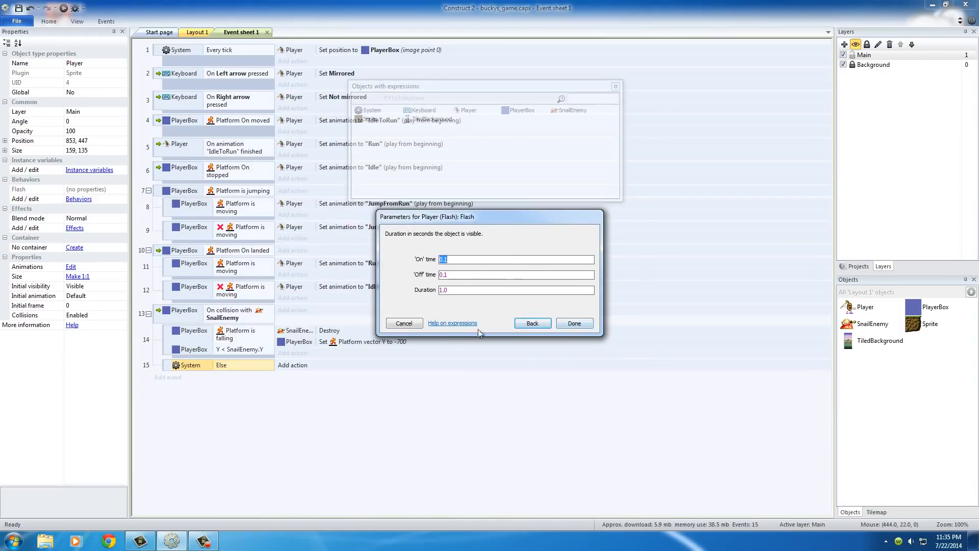
pyautogui.click(574, 323)
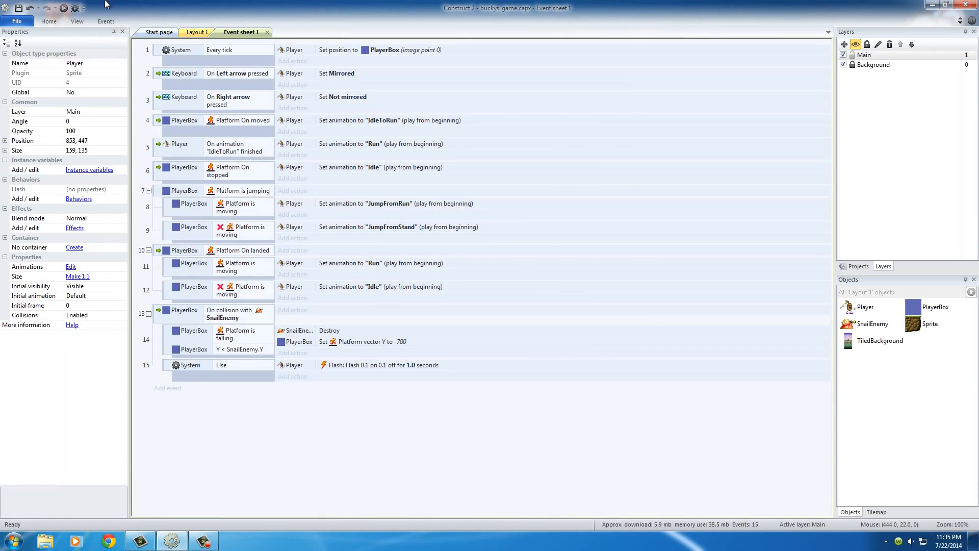
# - Preview the game in the browser and test the flash by running into the snail and jumping on it, then return to the event sheet
pyautogui.click(63, 10)
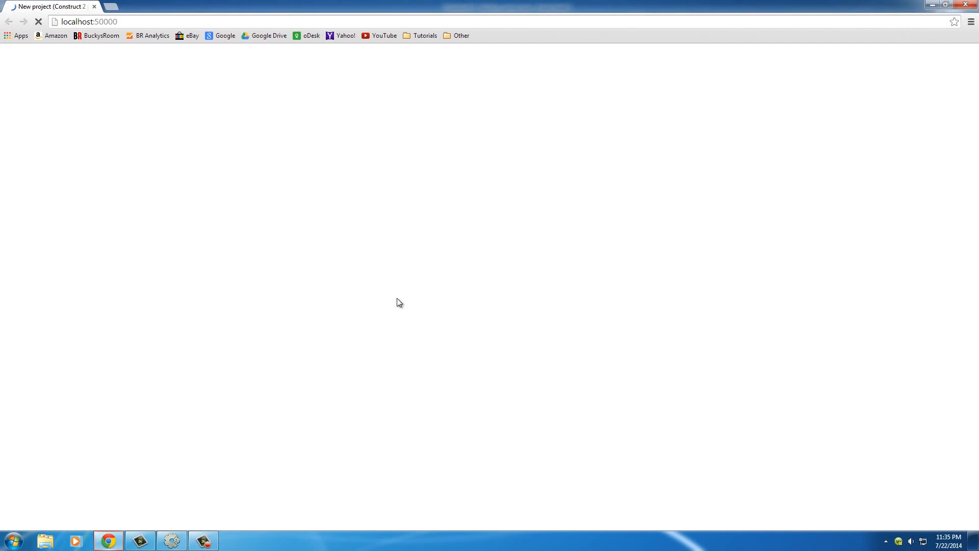
pyautogui.press('Right')
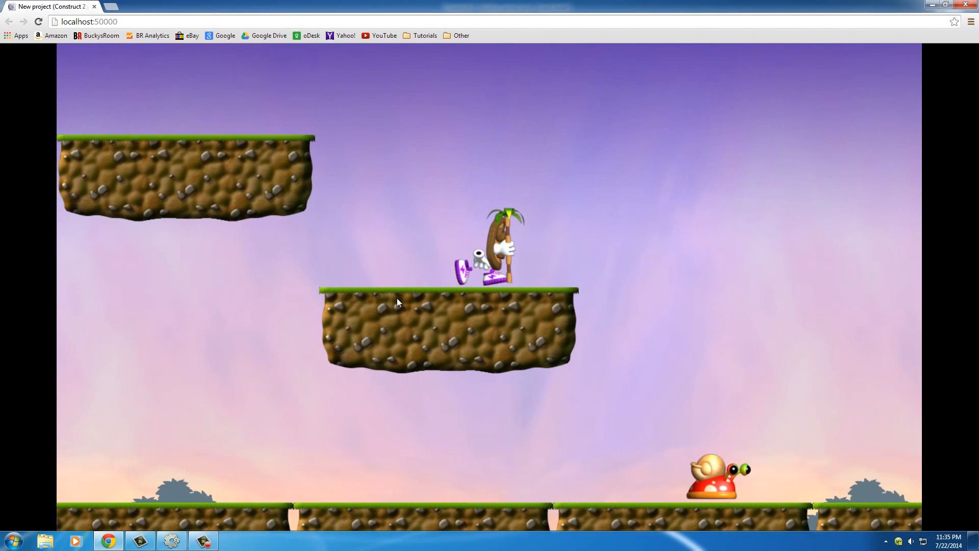
pyautogui.press('Up')
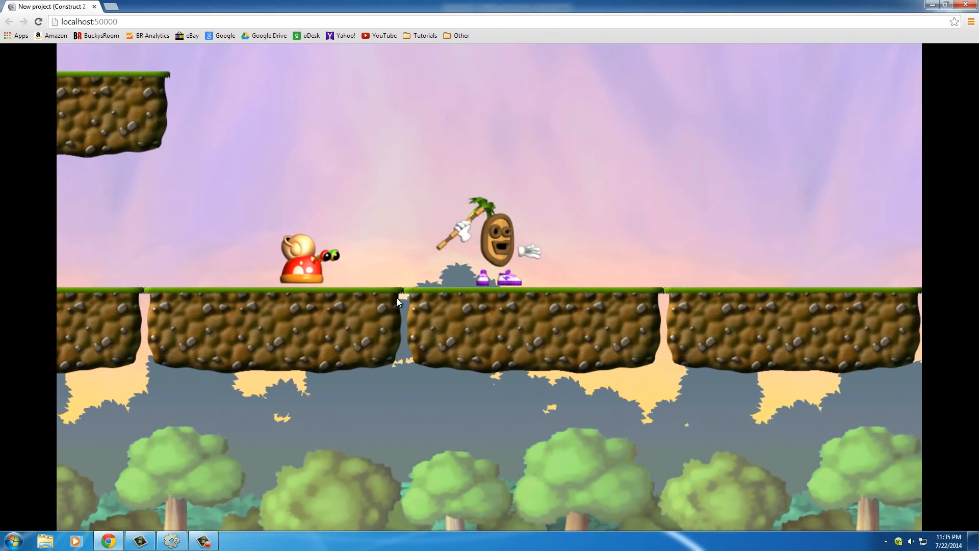
pyautogui.press('Left')
pyautogui.press('Left')
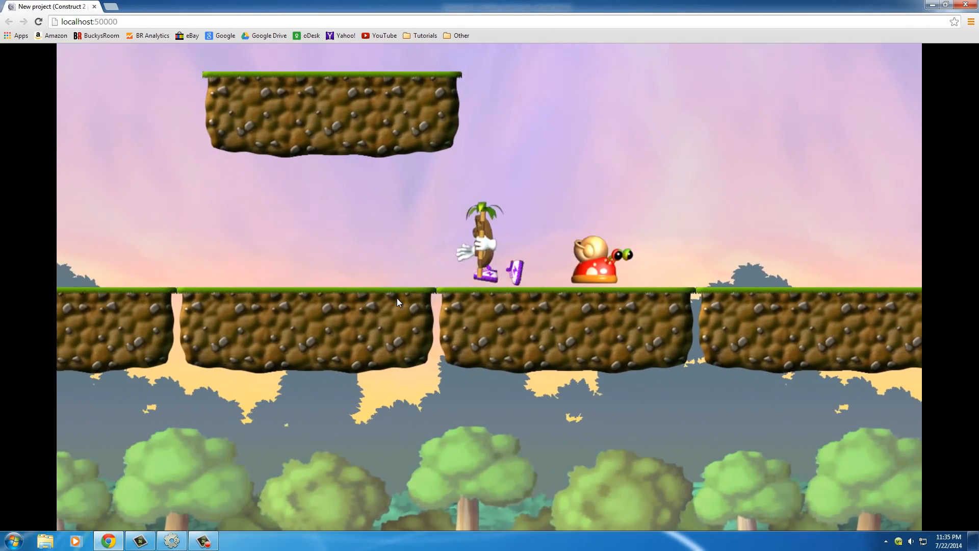
pyautogui.press('Right')
pyautogui.press('Right')
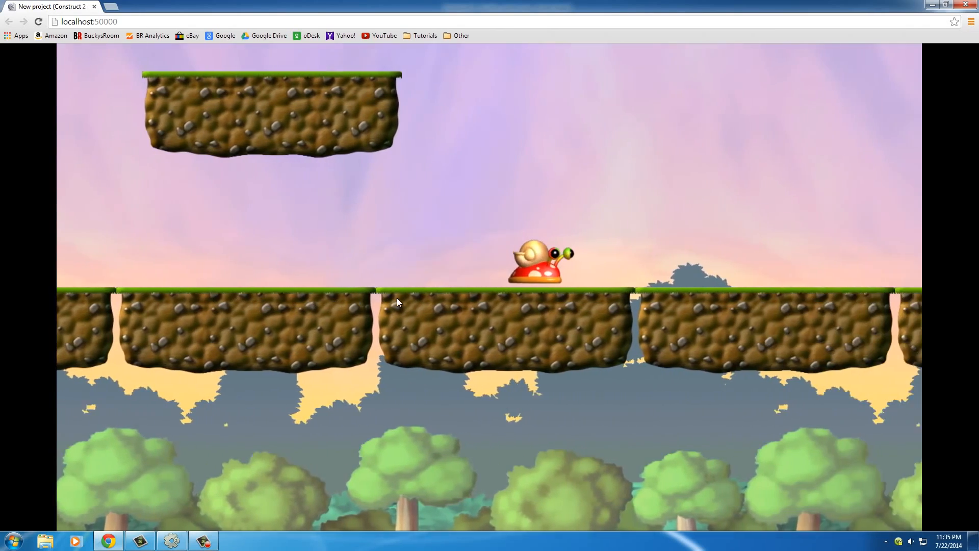
pyautogui.press('Left')
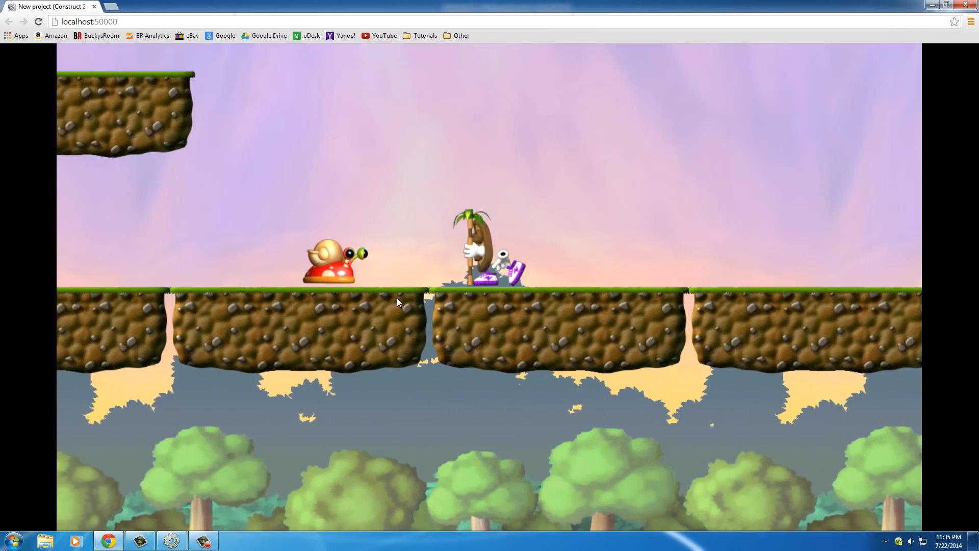
pyautogui.press('Right')
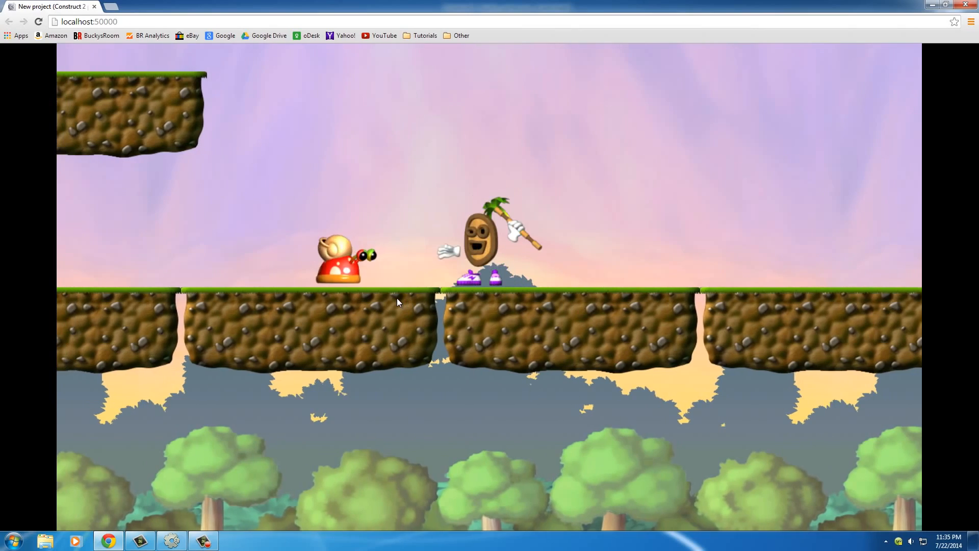
pyautogui.press('Up')
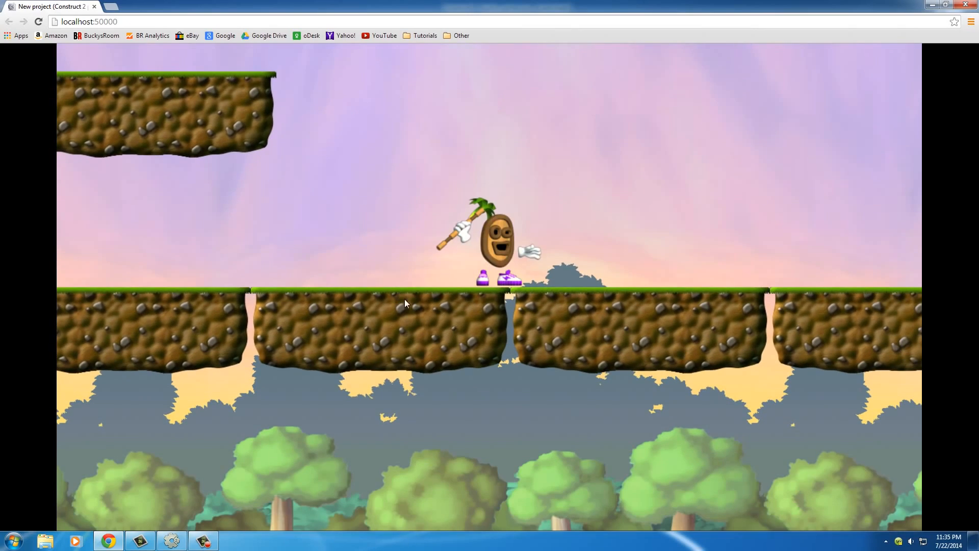
pyautogui.hotkey('alt', 'Tab')
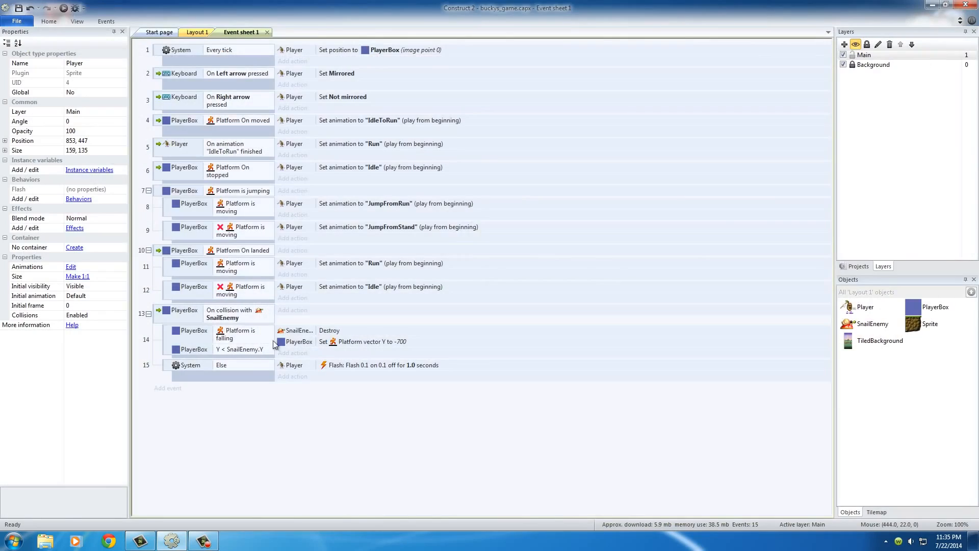
# - Examine how the SnailEnemy collision event, its falling and Y-position conditions, the Destroy action and the Else branch work together
pyautogui.click(180, 312)
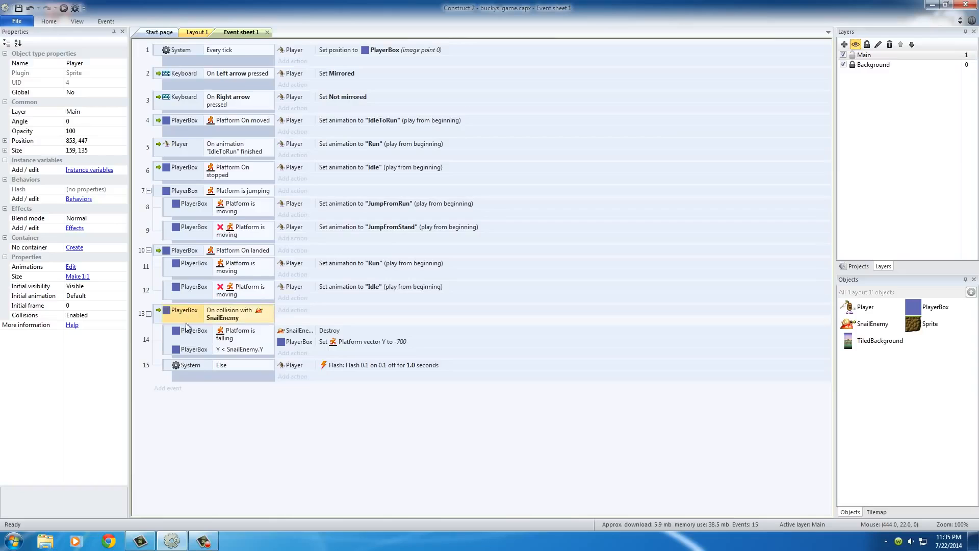
pyautogui.click(199, 363)
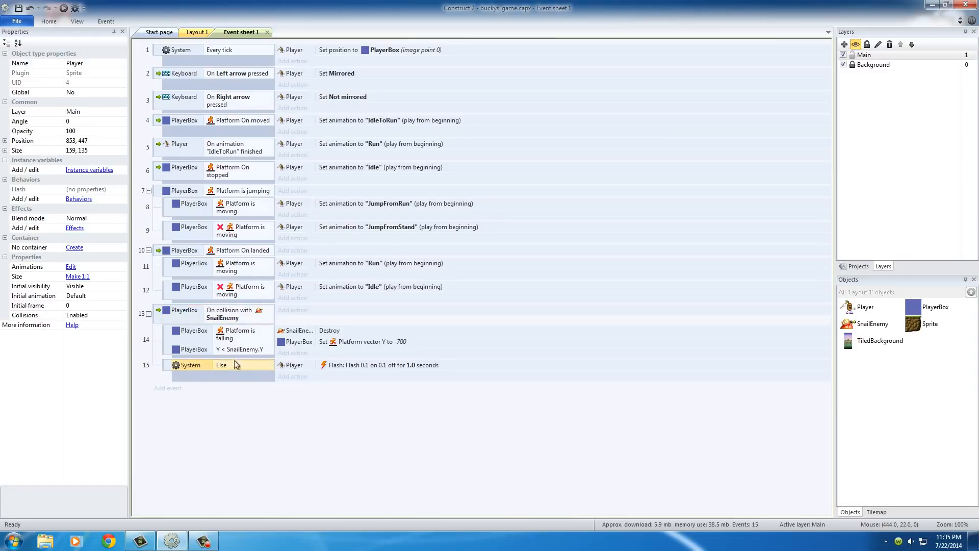
pyautogui.click(187, 313)
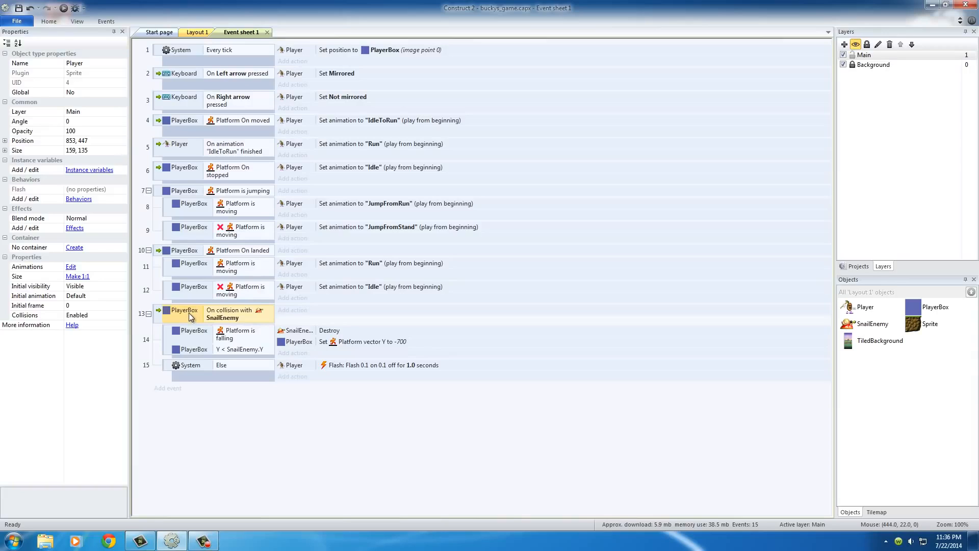
pyautogui.click(195, 335)
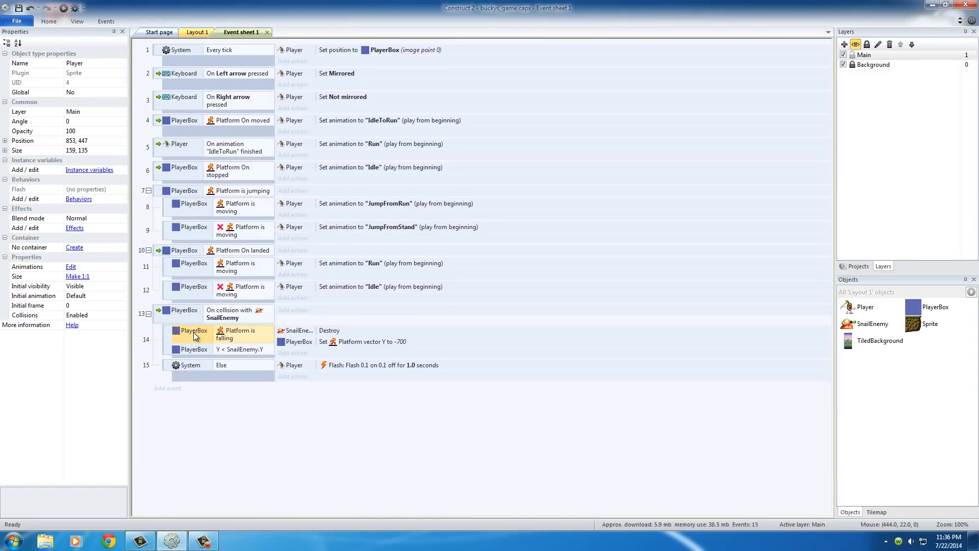
pyautogui.click(291, 331)
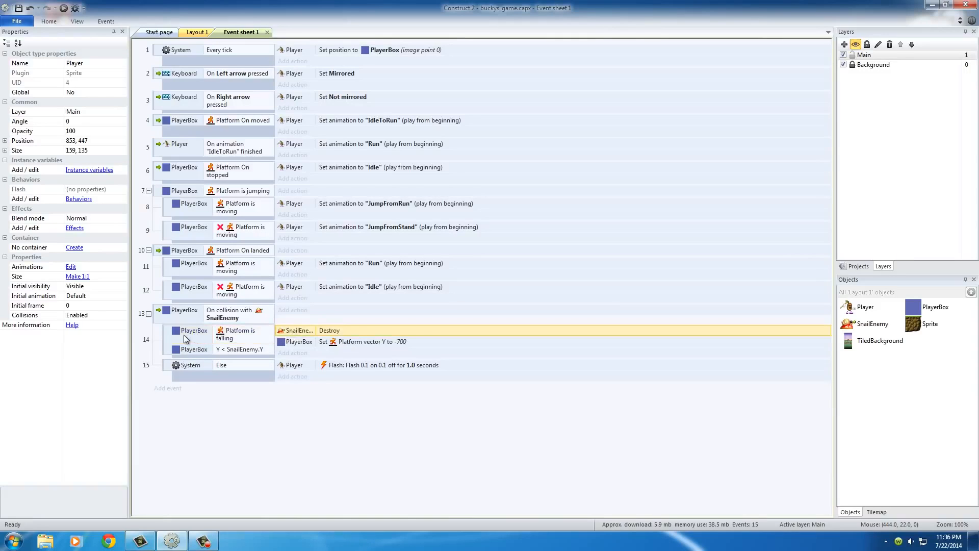
pyautogui.click(197, 365)
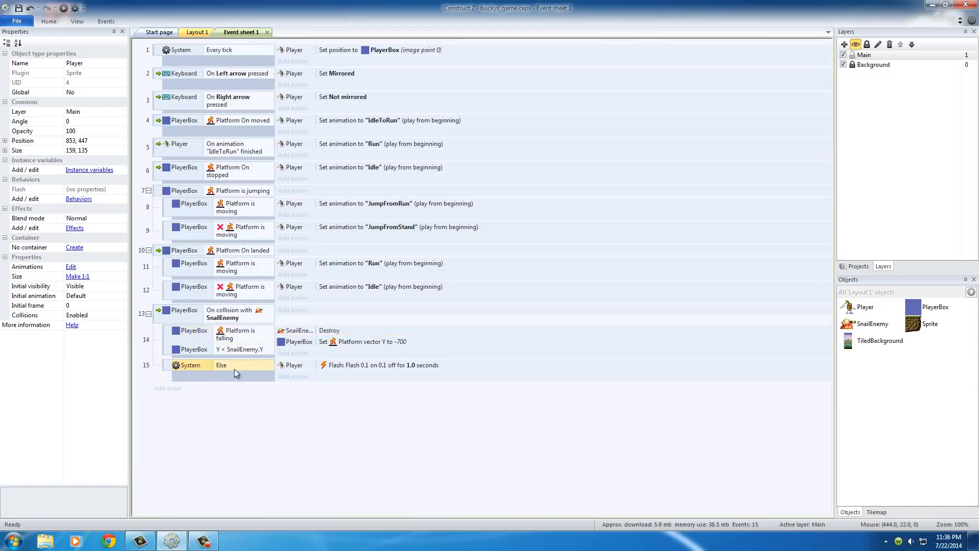
pyautogui.click(203, 337)
pyautogui.click(193, 351)
pyautogui.click(199, 333)
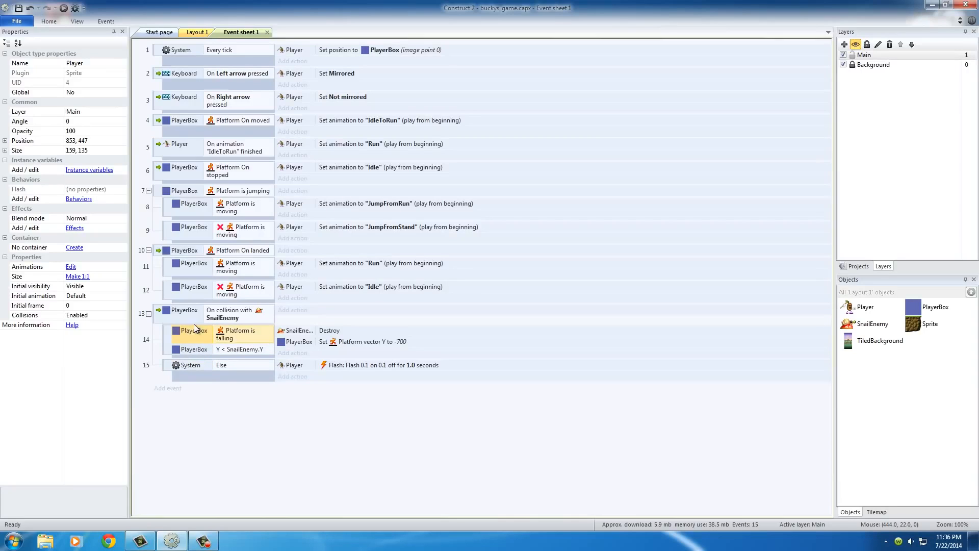
pyautogui.click(228, 366)
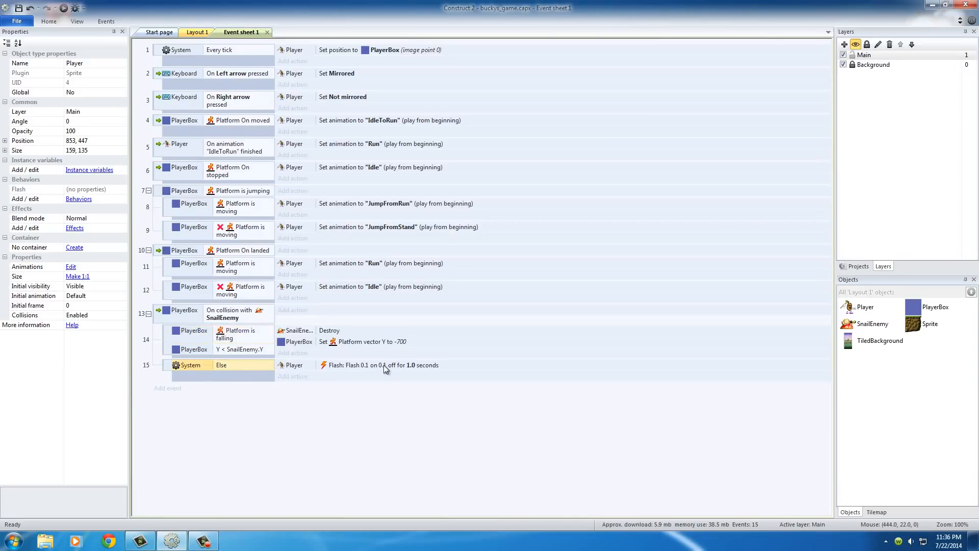
pyautogui.click(185, 315)
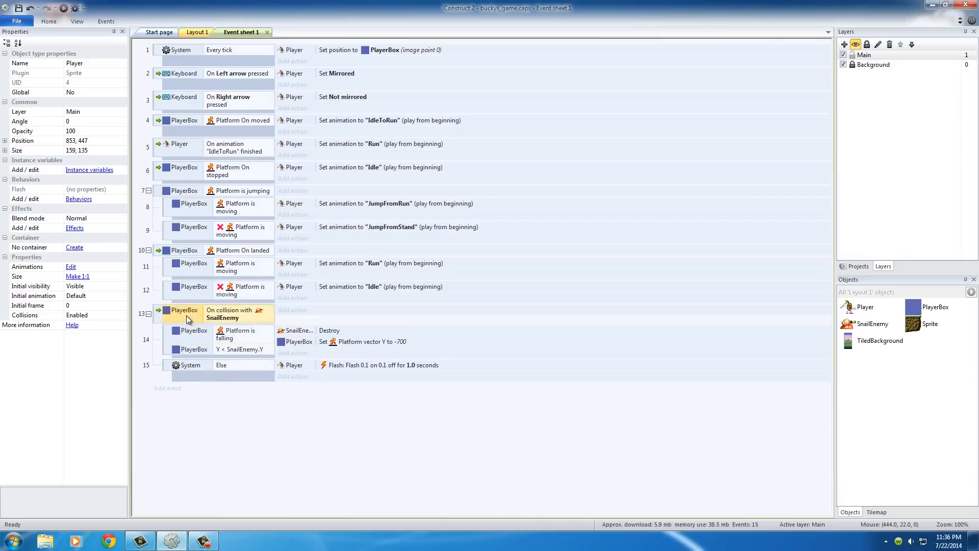
# - Review the falling sub-event's Destroy action and the Else branch's Player Flash action
pyautogui.click(213, 336)
pyautogui.click(337, 331)
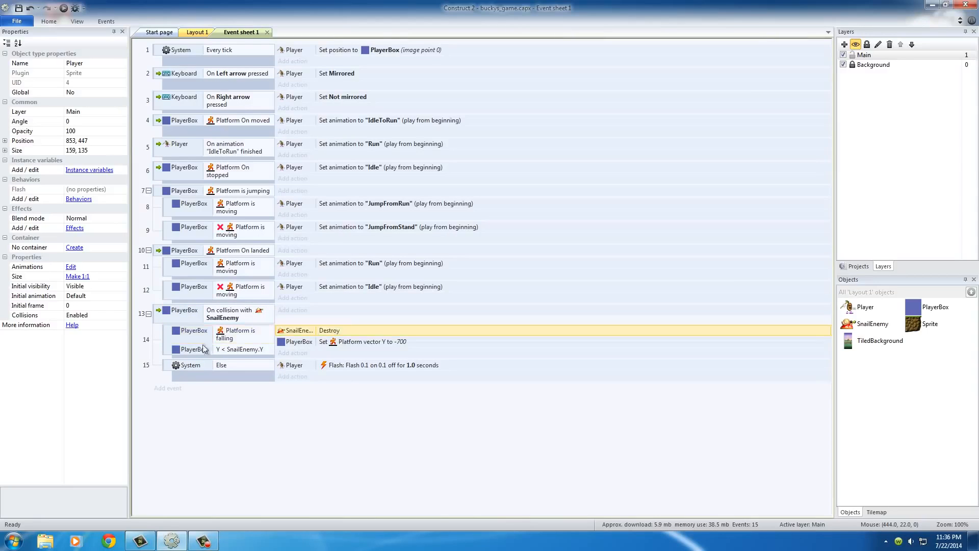
pyautogui.click(198, 366)
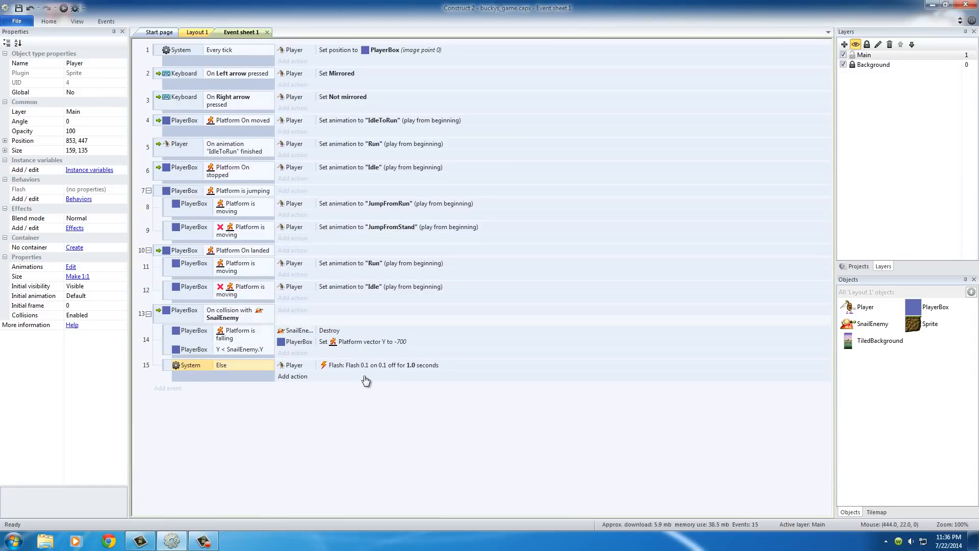
pyautogui.click(304, 366)
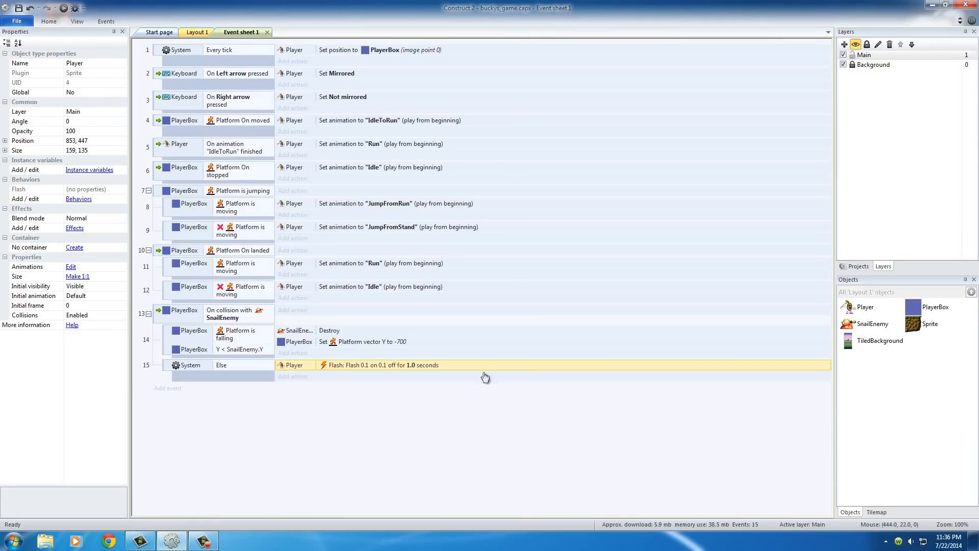
# - Switch to Layout 1 and select the SnailEnemy sprite standing on the ground blocks
pyautogui.click(202, 33)
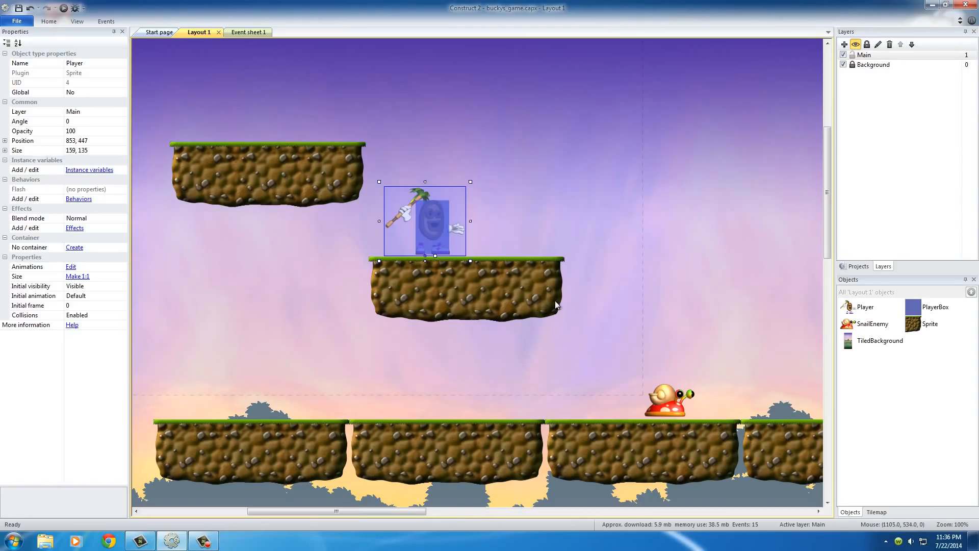
pyautogui.click(524, 209)
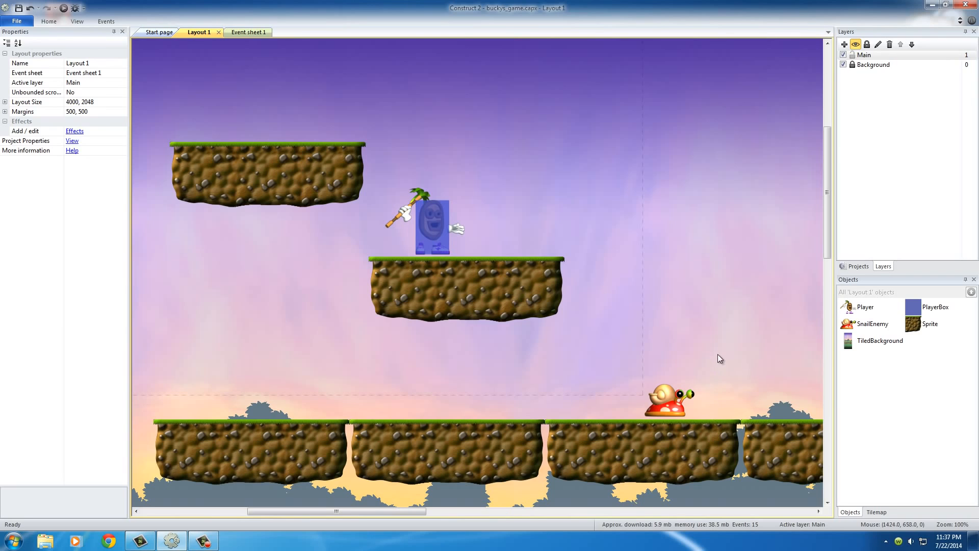
pyautogui.click(665, 395)
pyautogui.click(712, 369)
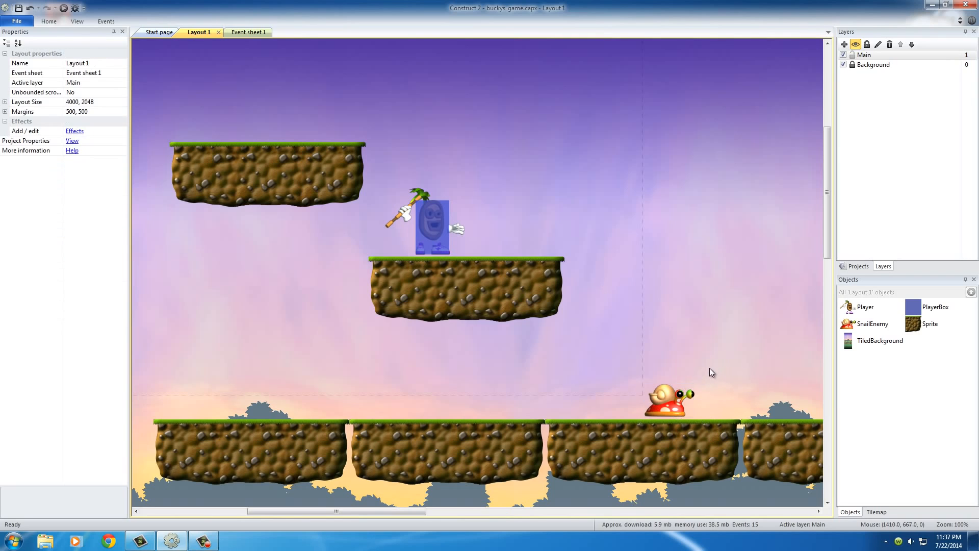
pyautogui.click(670, 401)
pyautogui.moveTo(771, 410); pyautogui.dragTo(606, 345, button='middle')
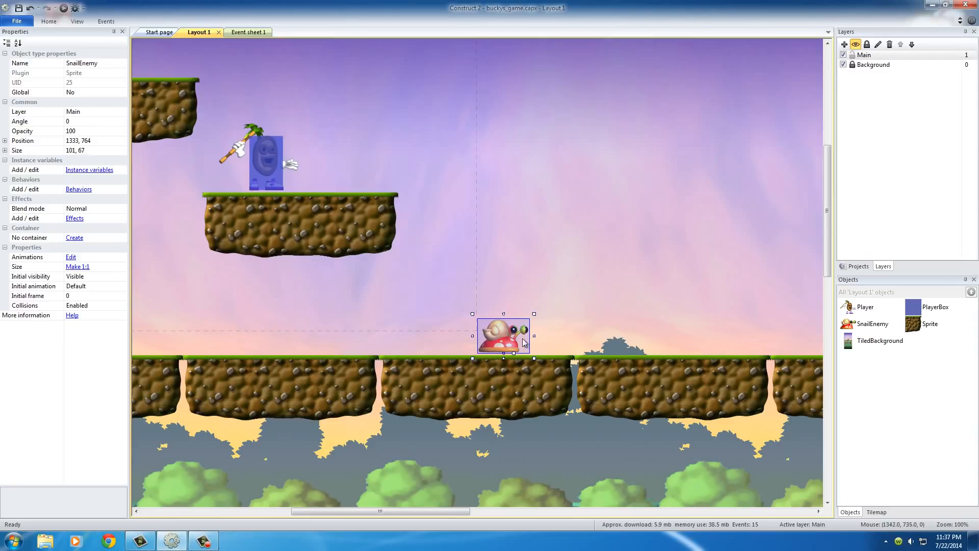
pyautogui.click(586, 291)
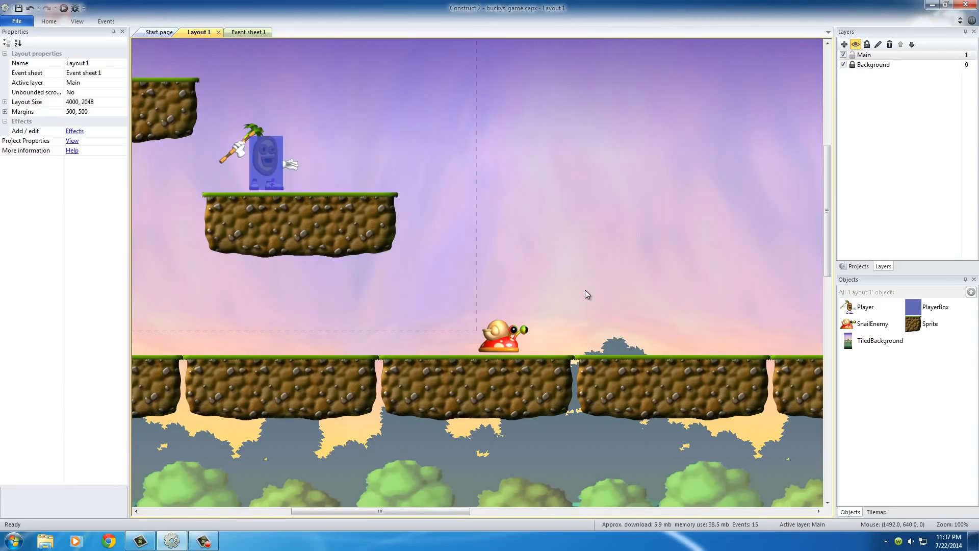
pyautogui.click(496, 338)
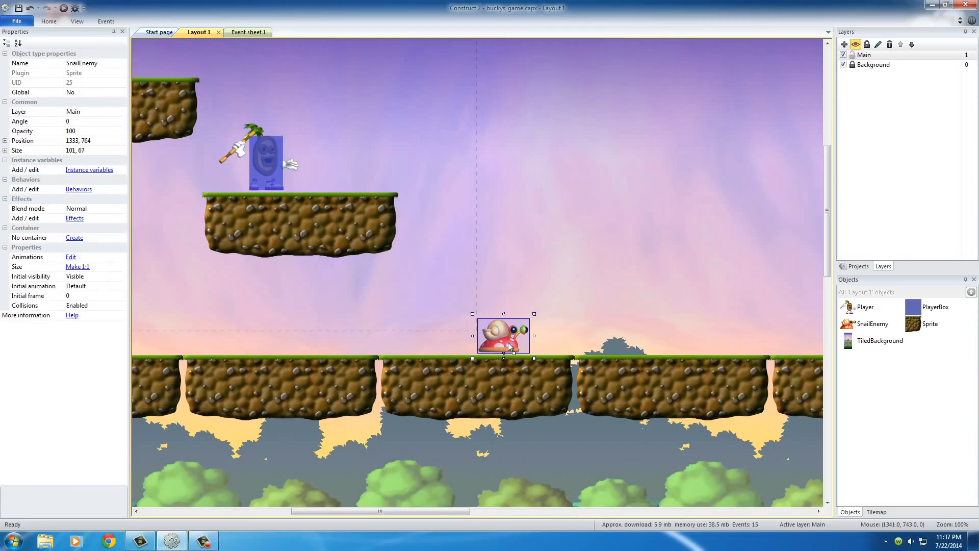
pyautogui.click(78, 190)
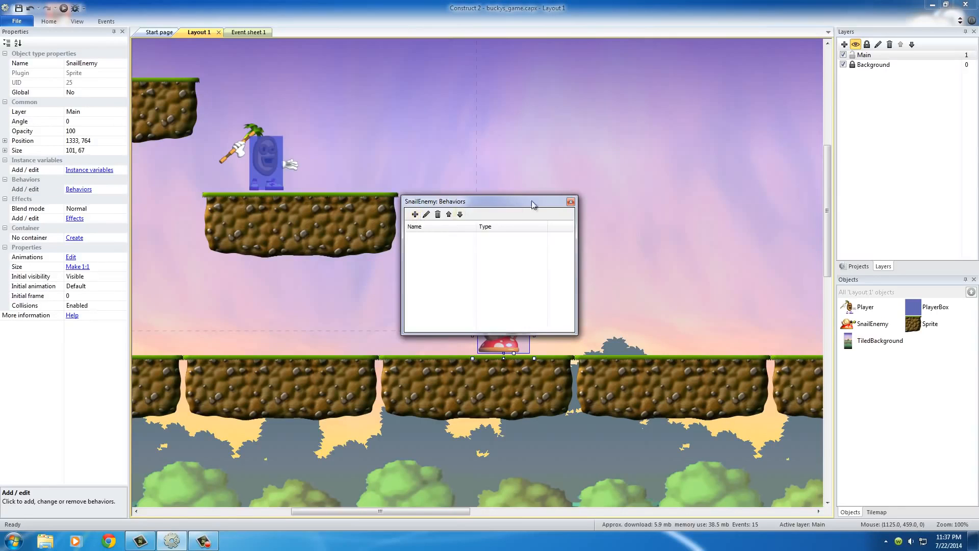
pyautogui.click(570, 201)
pyautogui.click(543, 286)
# - Add the Platform movement behavior to the SnailEnemy sprite
pyautogui.click(504, 339)
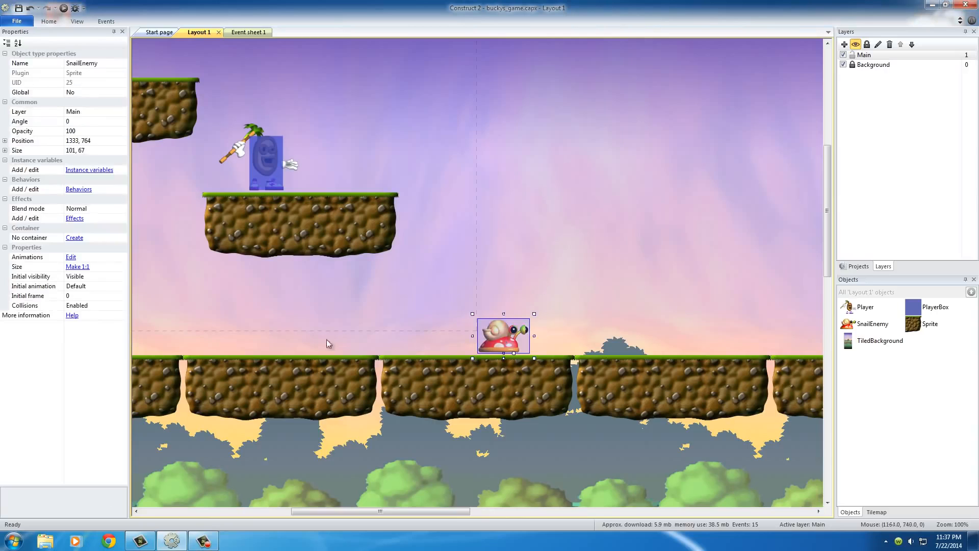
pyautogui.click(81, 191)
pyautogui.click(415, 215)
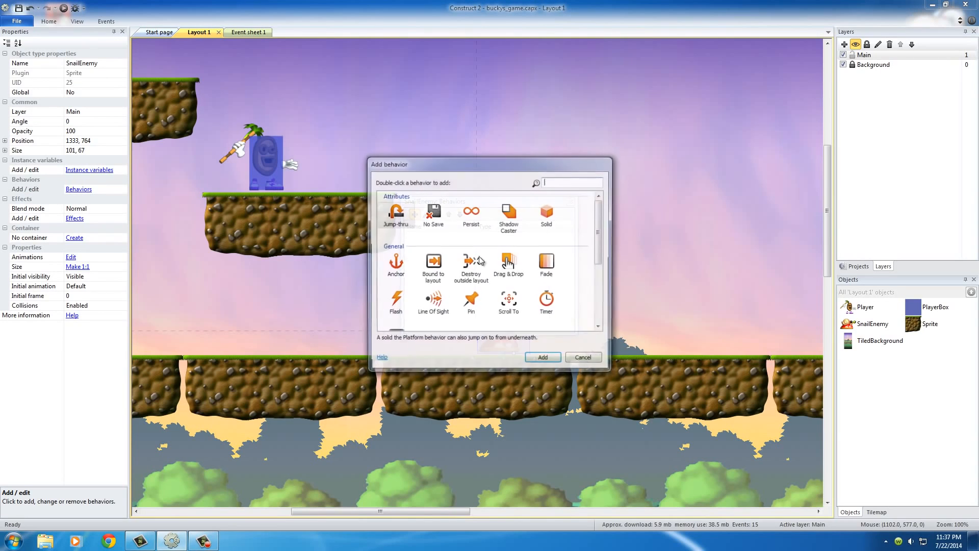
pyautogui.moveTo(601, 219); pyautogui.dragTo(599, 288)
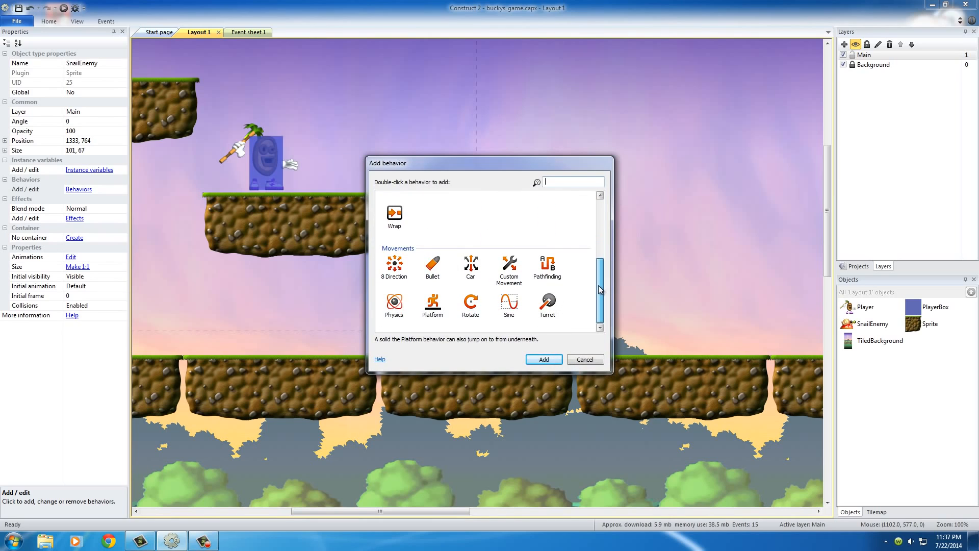
pyautogui.click(432, 305)
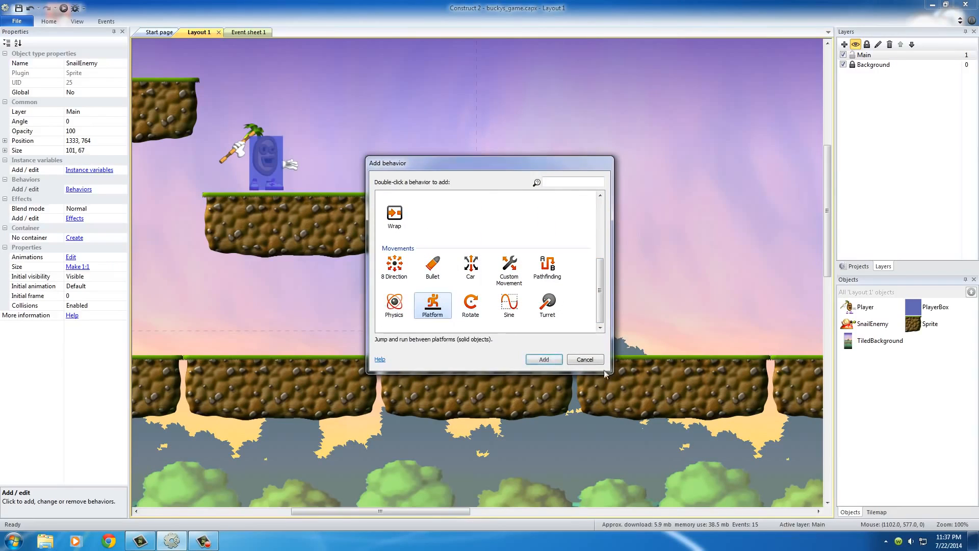
pyautogui.click(544, 359)
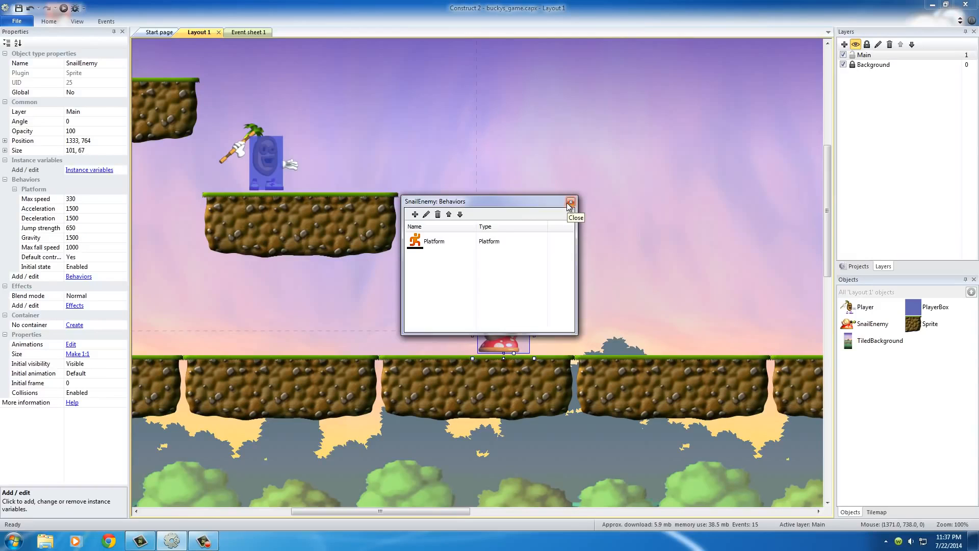
pyautogui.click(569, 204)
pyautogui.click(544, 298)
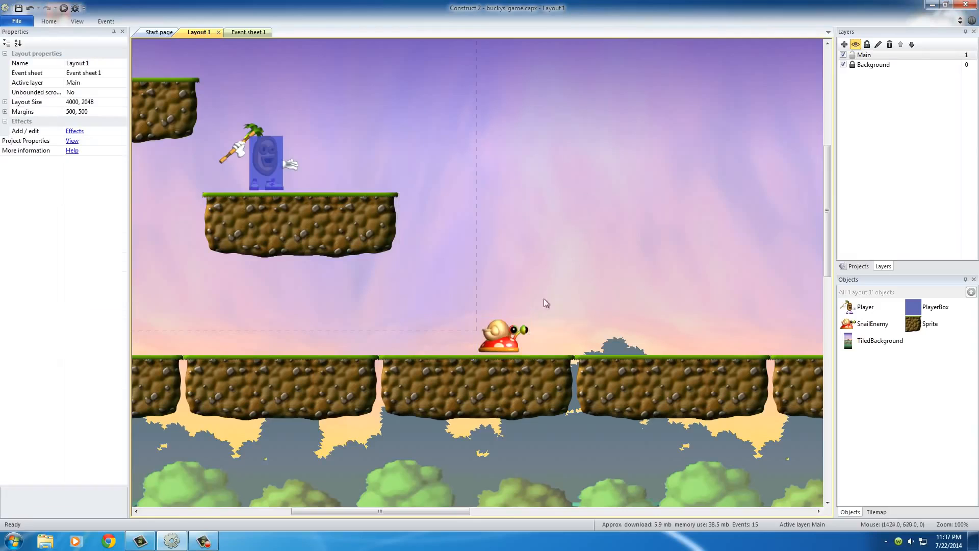
# - Compare the behaviors and Platform properties of the SnailEnemy, the PlayerBox and the Player
pyautogui.click(505, 345)
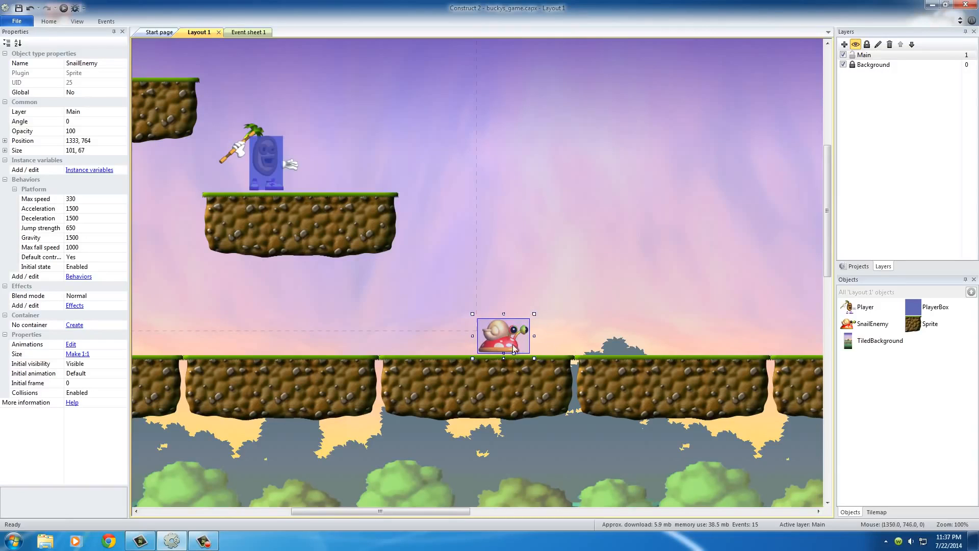
pyautogui.click(261, 162)
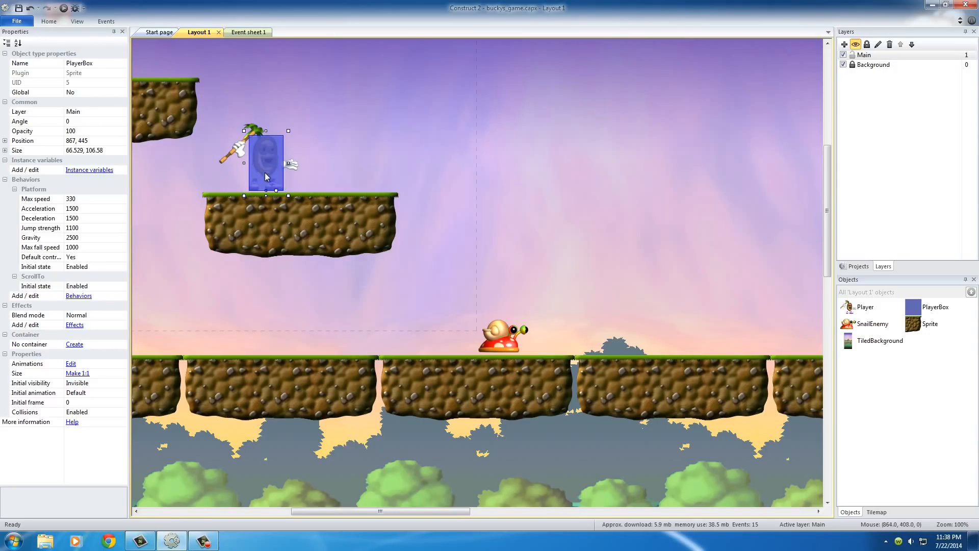
pyautogui.click(224, 159)
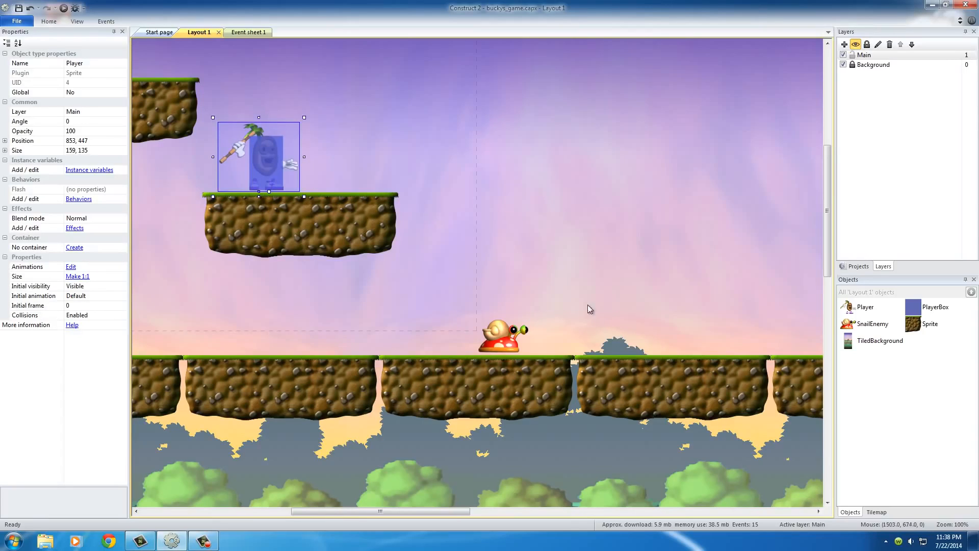
pyautogui.click(553, 278)
pyautogui.click(511, 345)
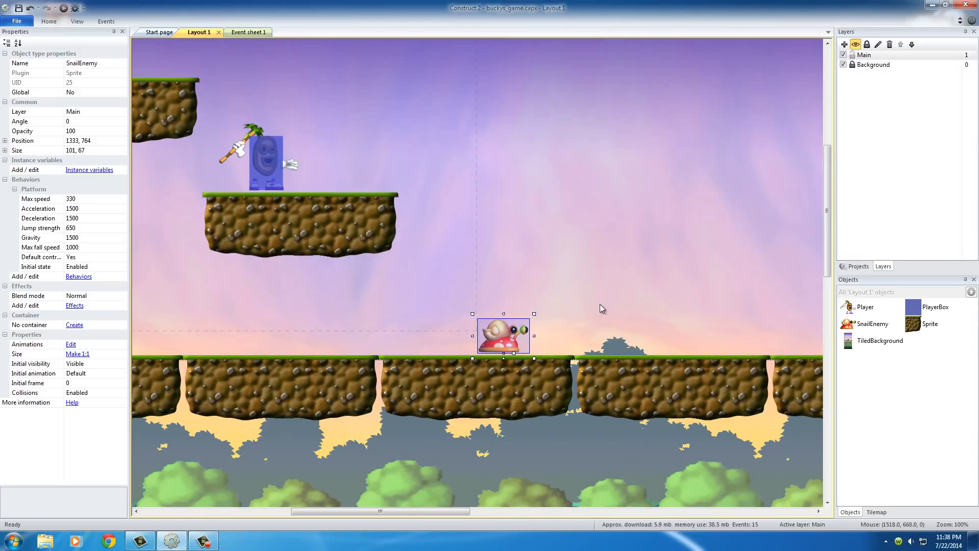
# - Set the max speed of the SnailEnemy's Platform behavior to 50
pyautogui.click(601, 303)
pyautogui.click(520, 330)
pyautogui.click(71, 199)
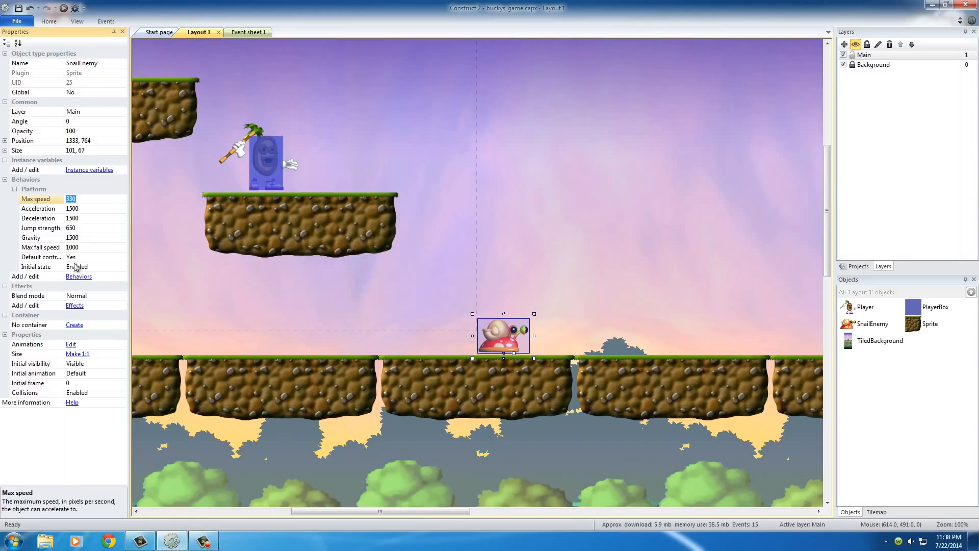
pyautogui.moveTo(65, 202); pyautogui.dragTo(64, 202)
pyautogui.click(72, 199)
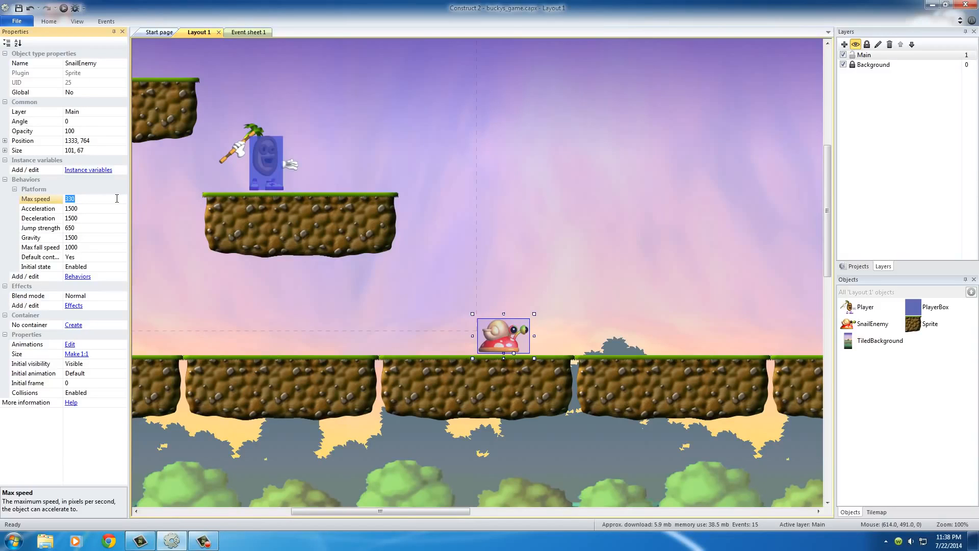
pyautogui.write('50')
# - Set both the acceleration and the deceleration of the SnailEnemy's Platform behavior to 100
pyautogui.click(90, 208)
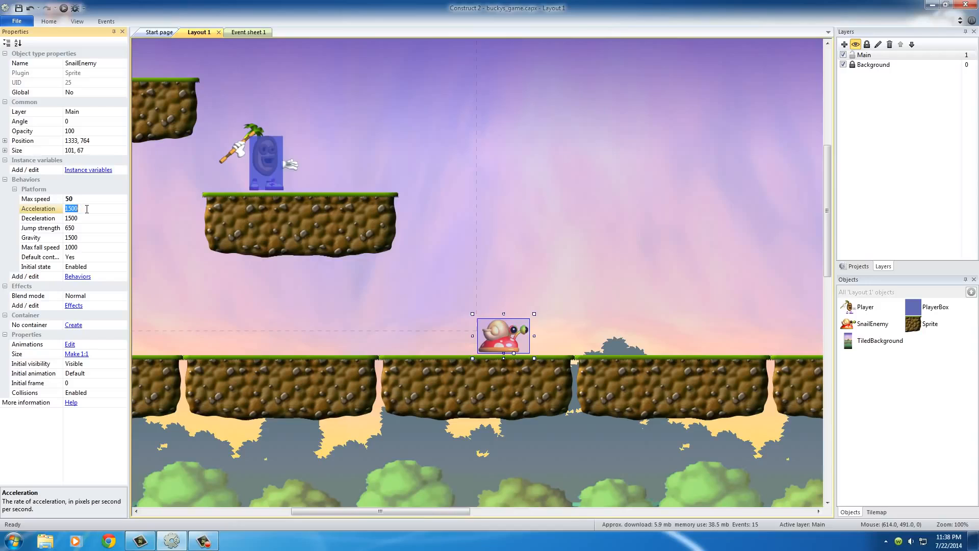
pyautogui.write('100')
pyautogui.click(77, 218)
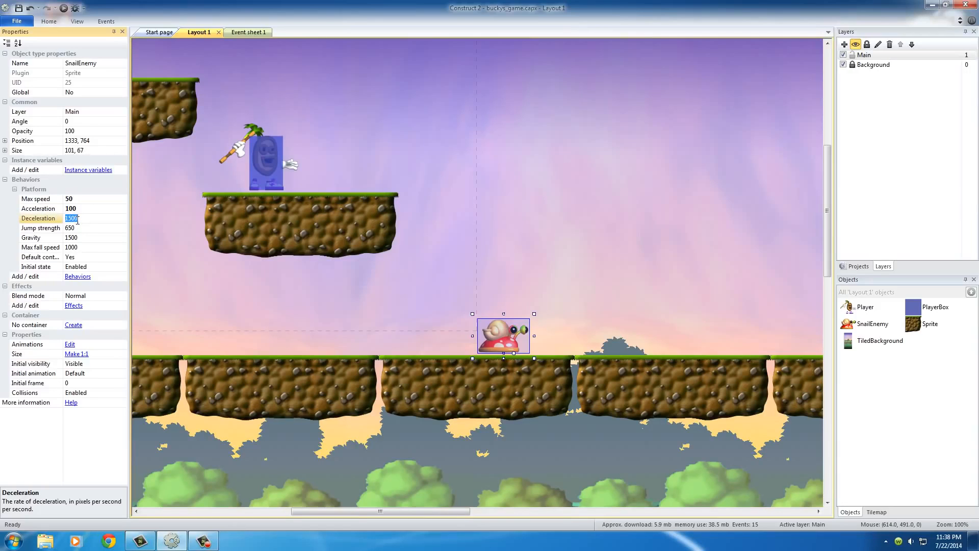
pyautogui.write('100')
pyautogui.click(91, 208)
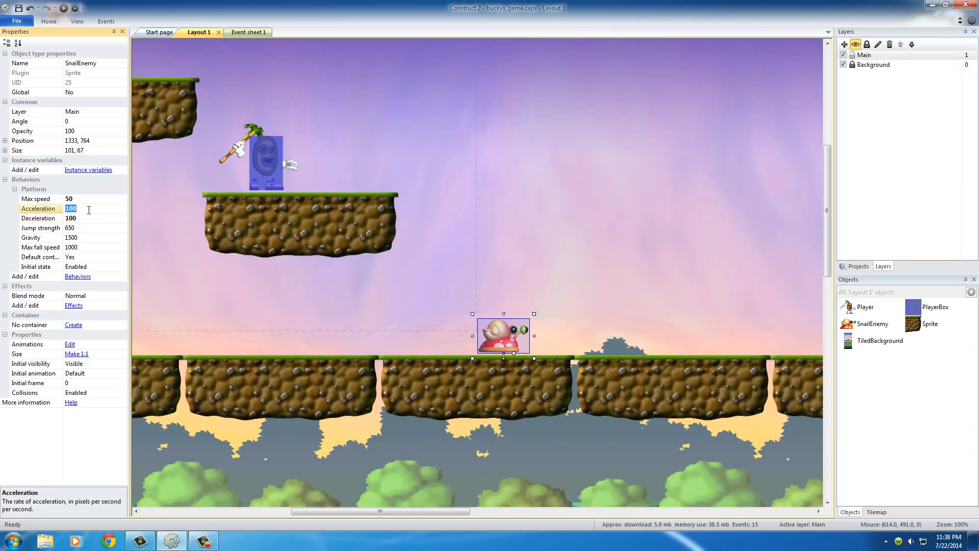
pyautogui.click(524, 275)
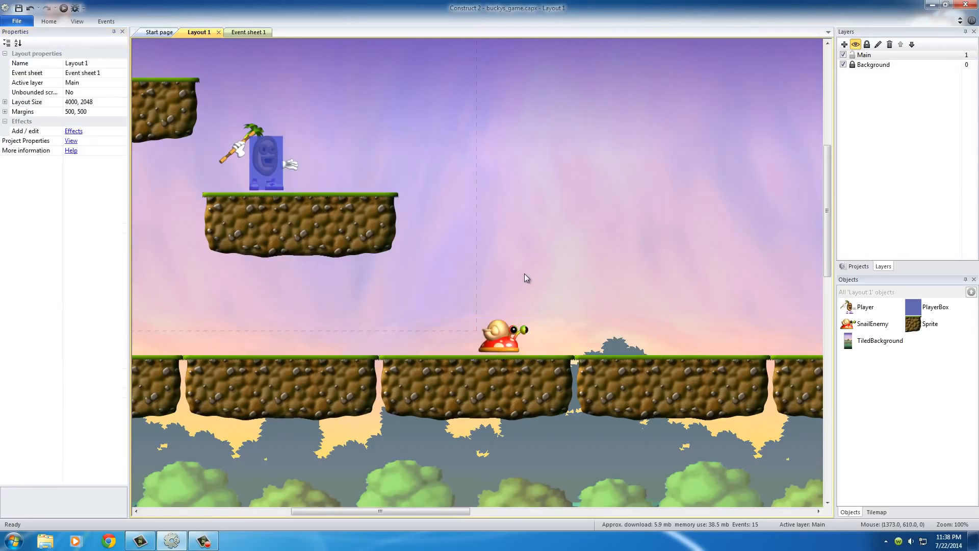
# - Set the speed of the SnailEnemy's Default animation to 100 and return to the layout
pyautogui.click(500, 338)
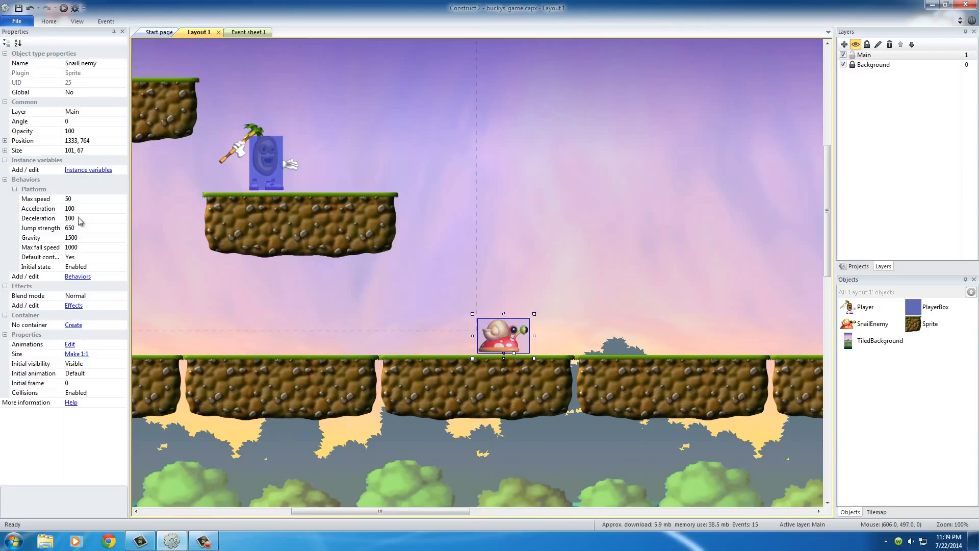
pyautogui.click(548, 281)
pyautogui.doubleClick(498, 339)
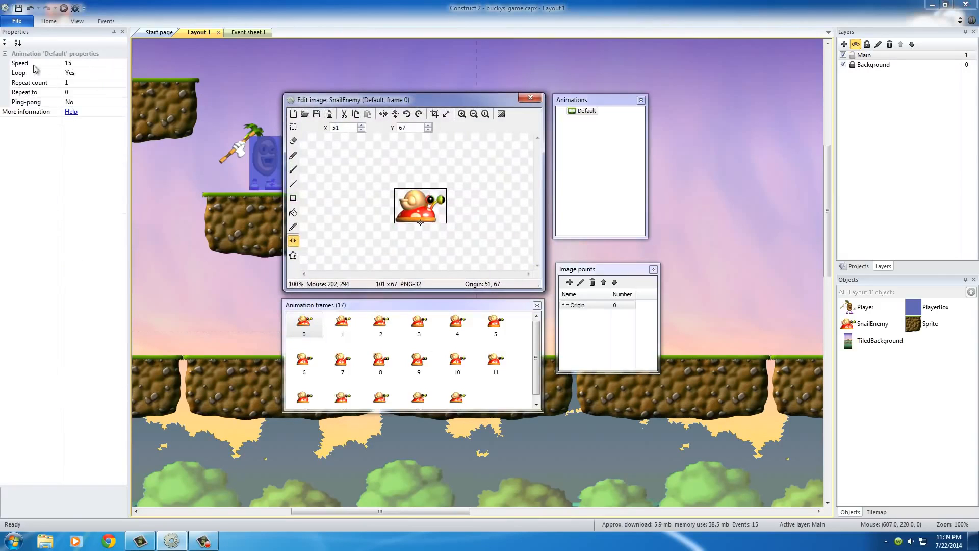
pyautogui.click(73, 64)
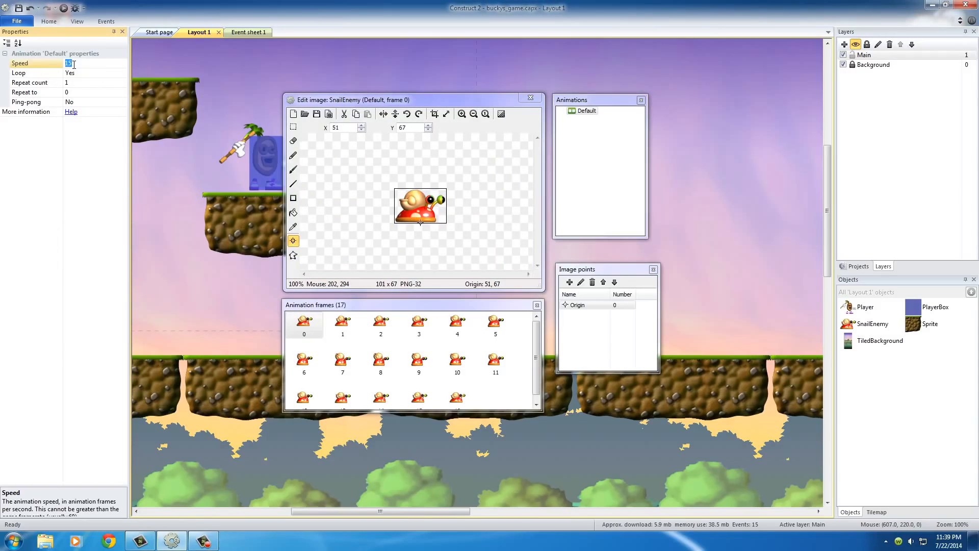
pyautogui.click(330, 338)
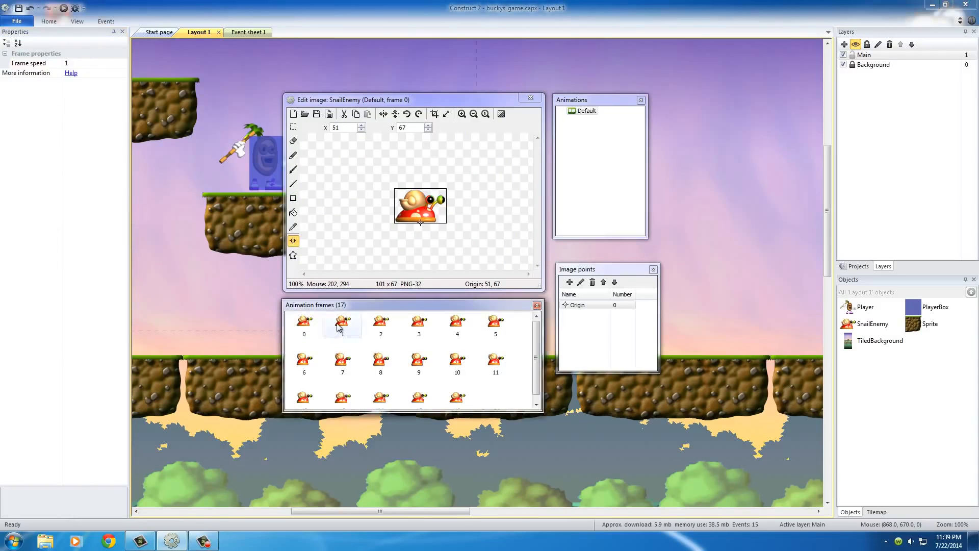
pyautogui.click(419, 323)
pyautogui.click(297, 325)
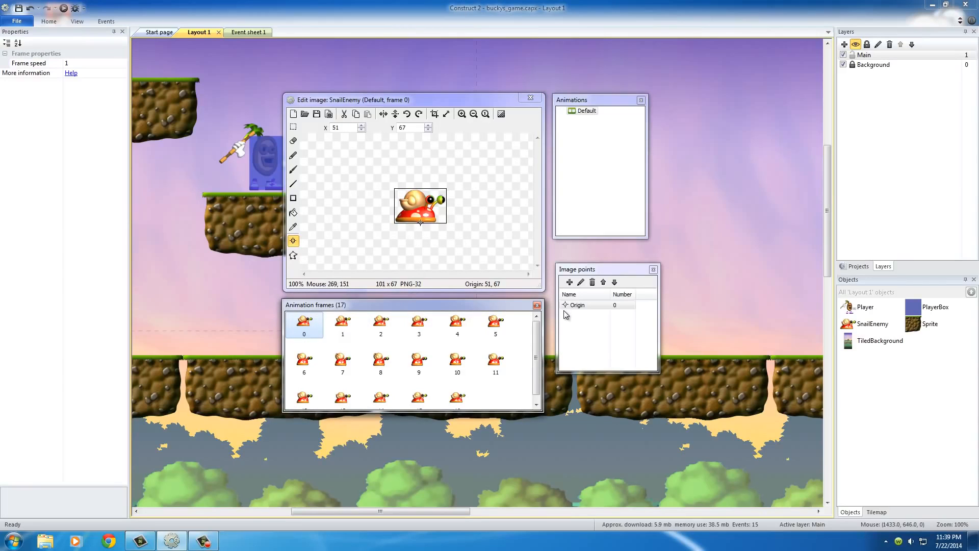
pyautogui.click(586, 111)
pyautogui.click(76, 64)
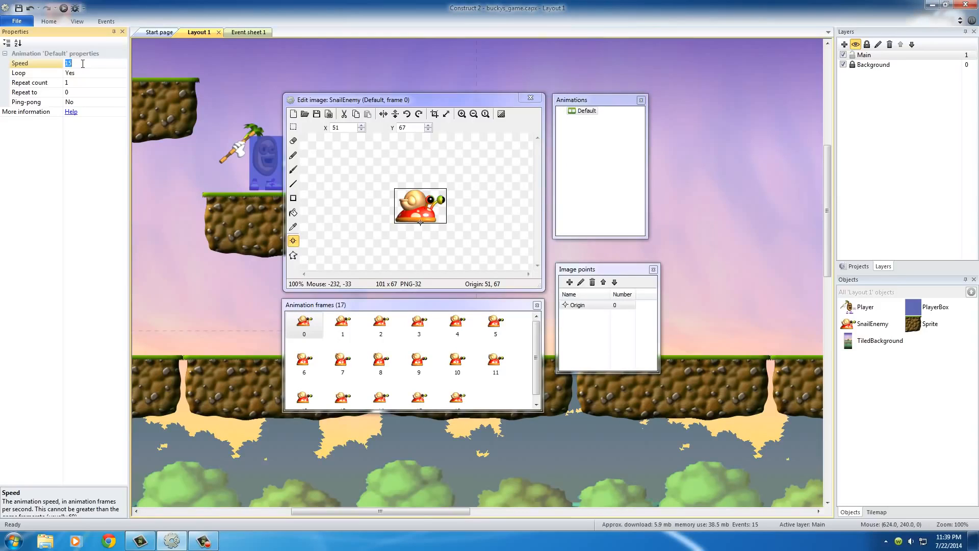
pyautogui.write('100')
pyautogui.click(531, 100)
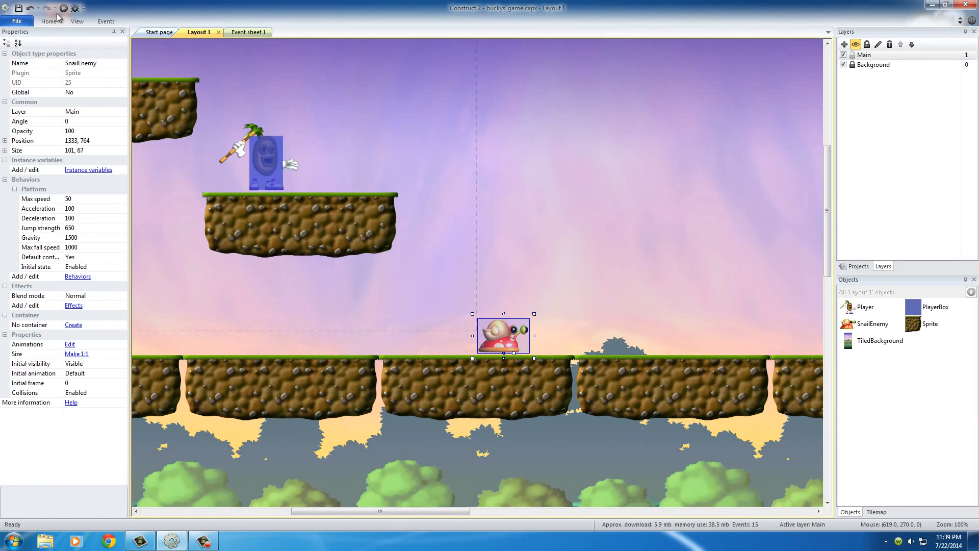
# - Preview the game in the browser and test how the SnailEnemy moves while the player walks and jumps
pyautogui.click(63, 9)
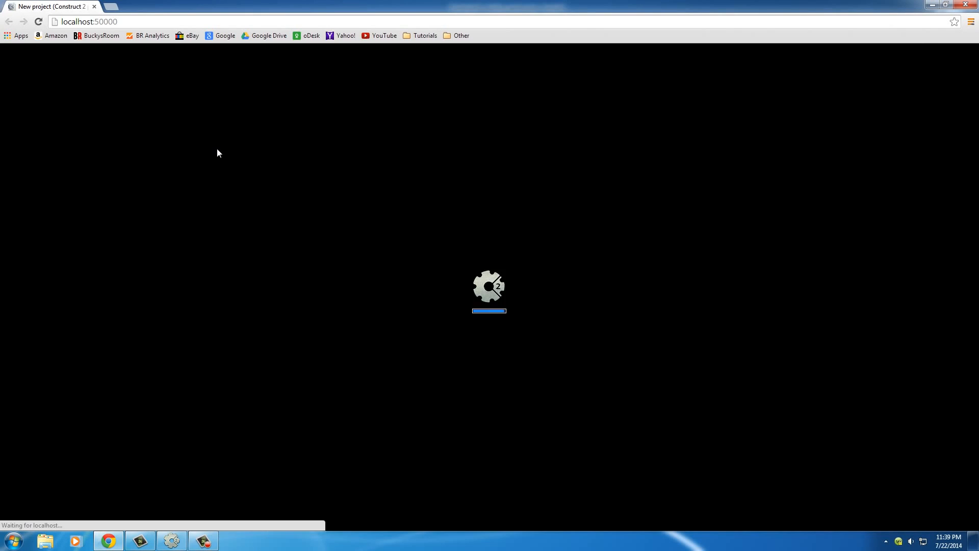
pyautogui.press('Right')
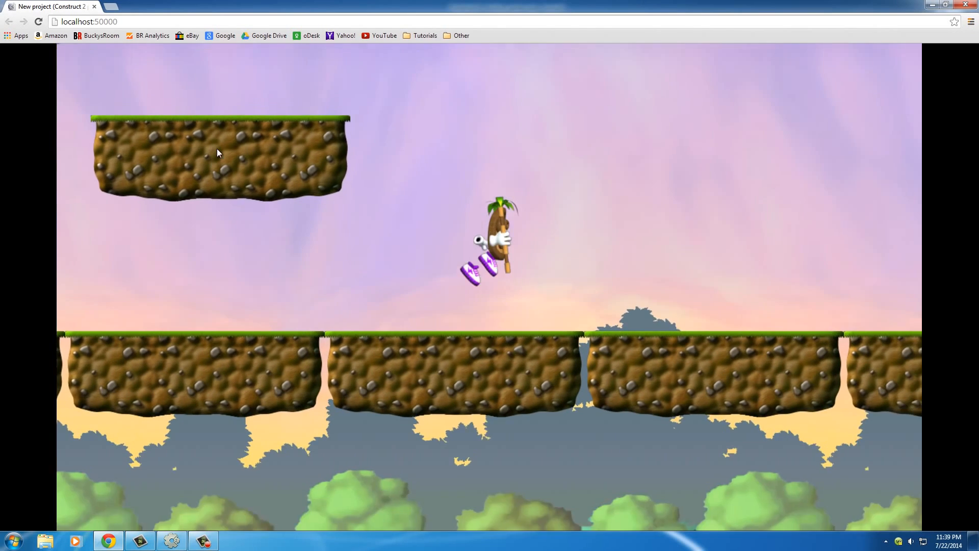
pyautogui.press('F5')
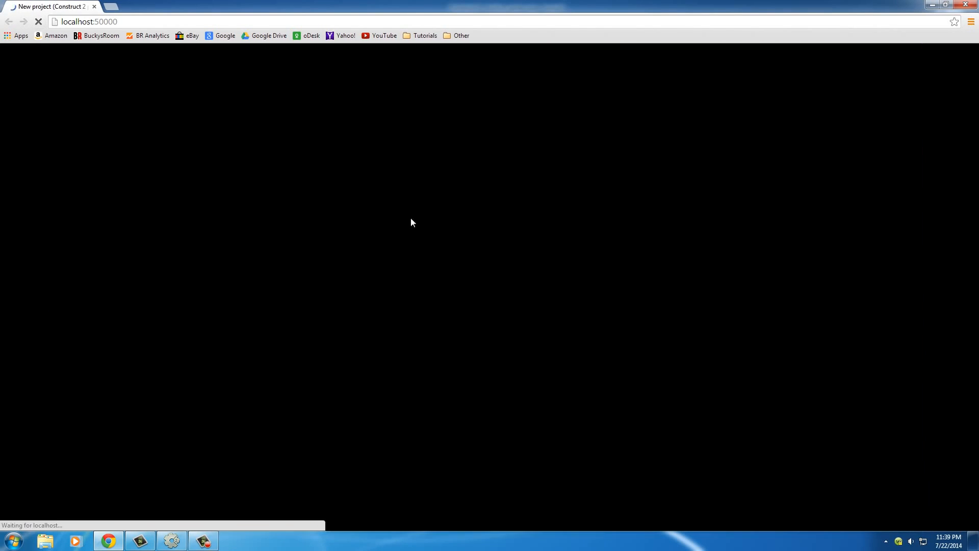
pyautogui.press('Right')
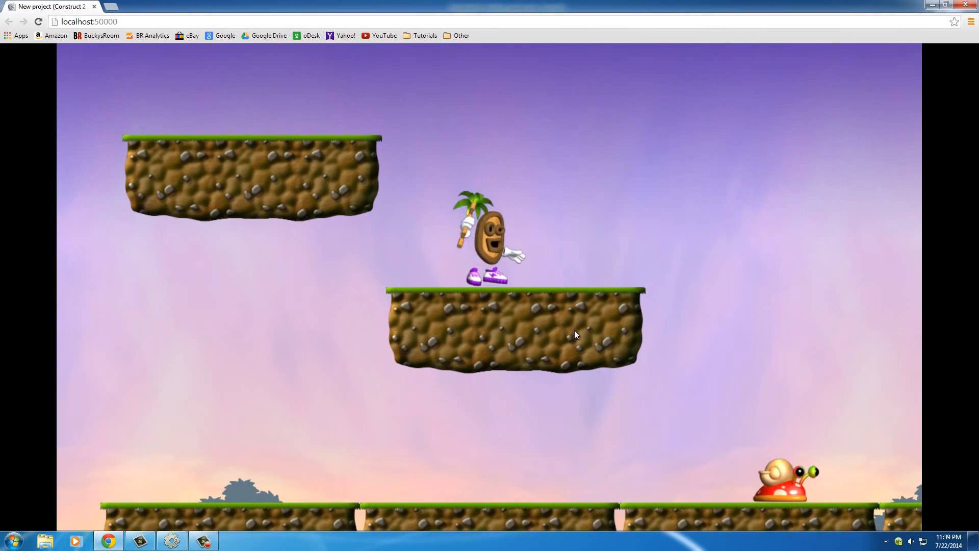
pyautogui.press('Up')
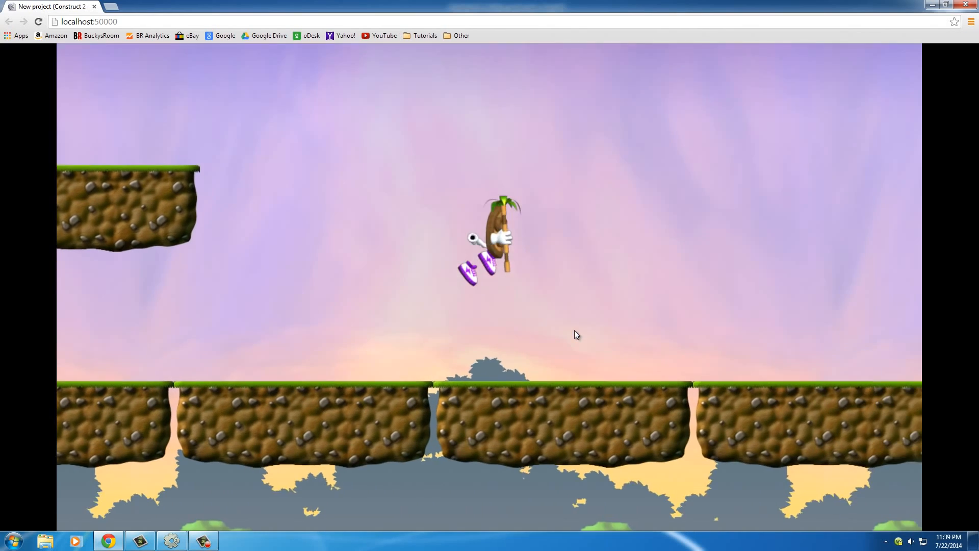
pyautogui.press('Left')
# - Reload the preview, compare the snail's response to walking and jumping controls with the player's, and close the preview
pyautogui.press('F5')
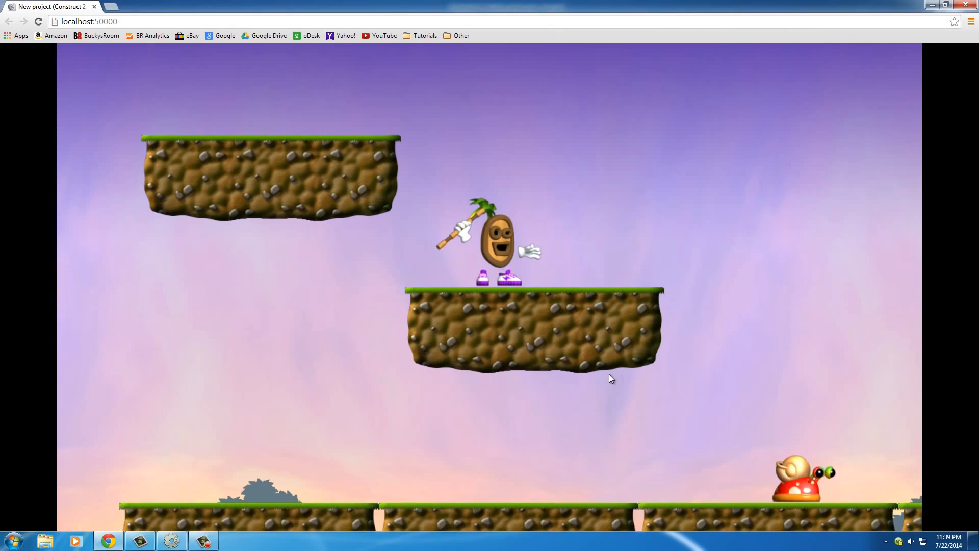
pyautogui.press('Right')
pyautogui.press('Right')
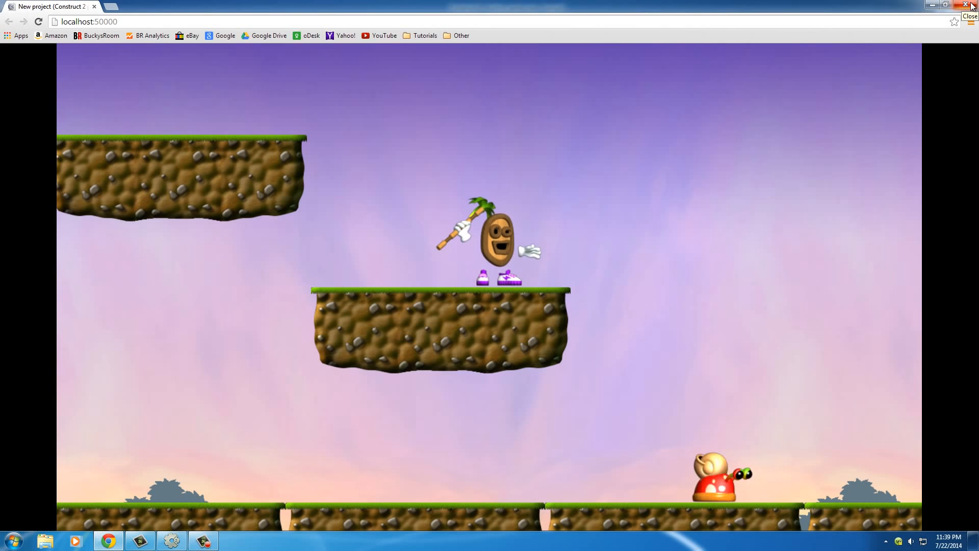
pyautogui.press('Right')
pyautogui.press('Up')
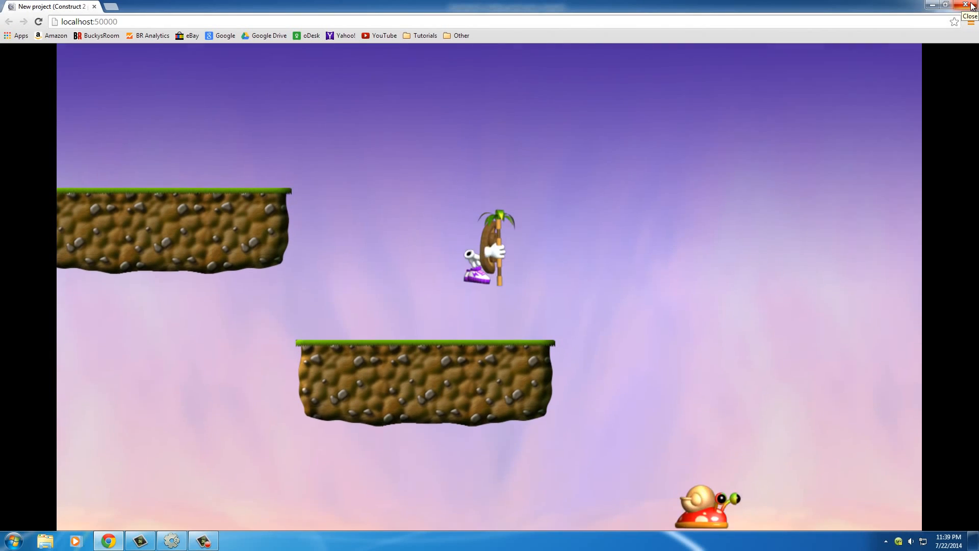
pyautogui.press('Up')
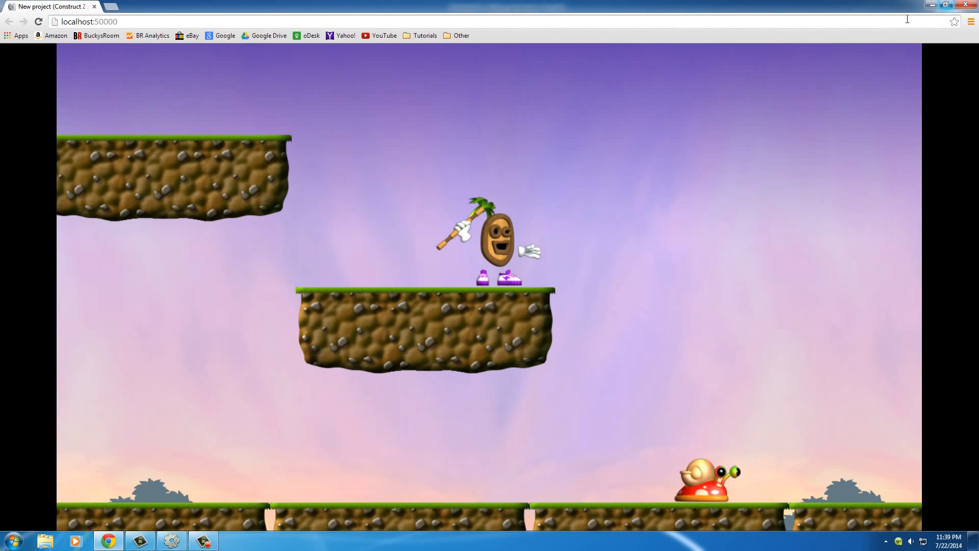
pyautogui.click(967, 7)
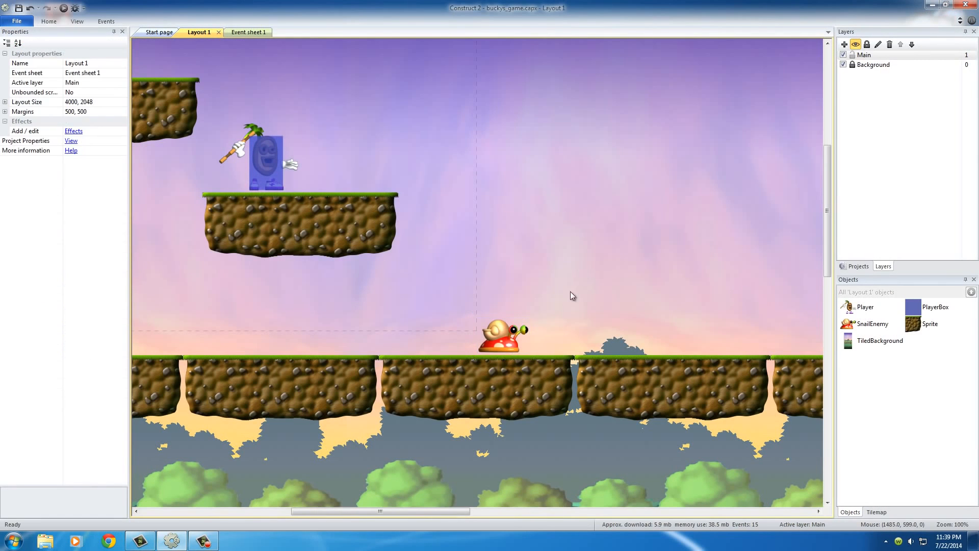
# - Move the Player, the PlayerBox and the three-tile platform beneath them together slightly left and down, nearer the ground
pyautogui.click(508, 340)
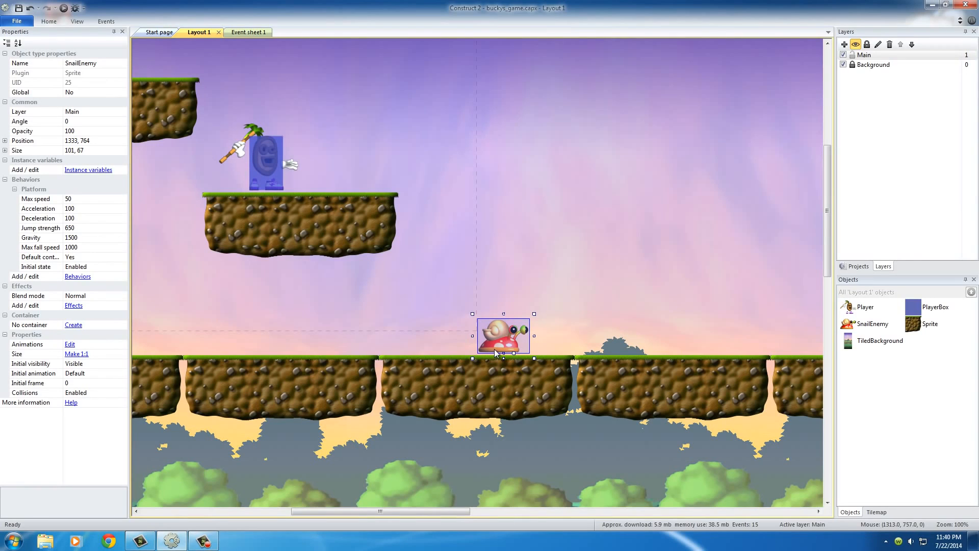
pyautogui.click(427, 231)
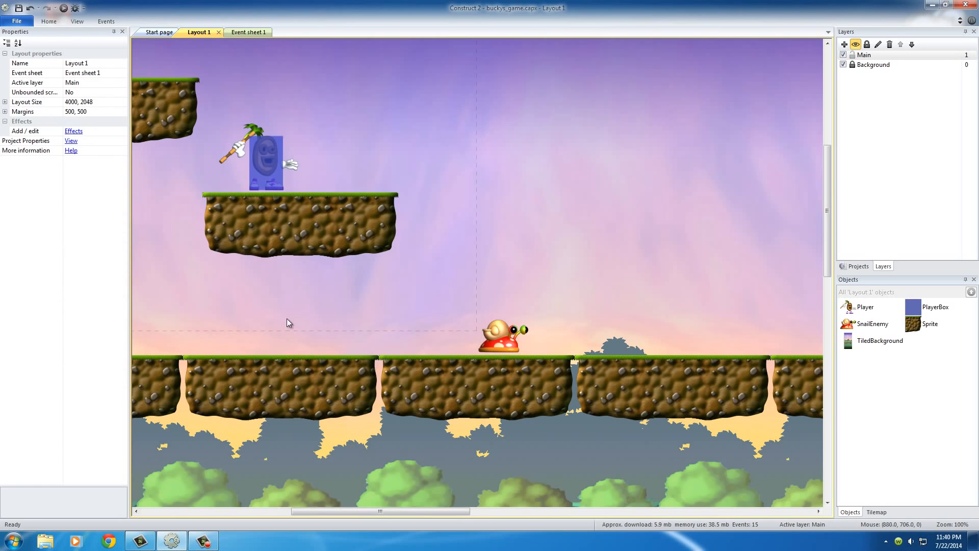
pyautogui.moveTo(286, 318); pyautogui.dragTo(390, 389, button='middle')
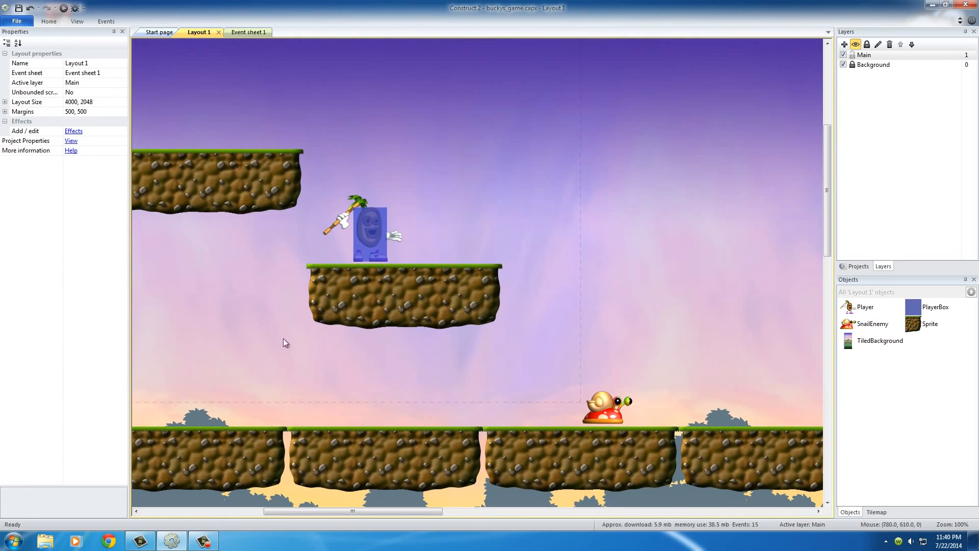
pyautogui.moveTo(281, 328); pyautogui.dragTo(384, 352, button='middle')
pyautogui.click(442, 340)
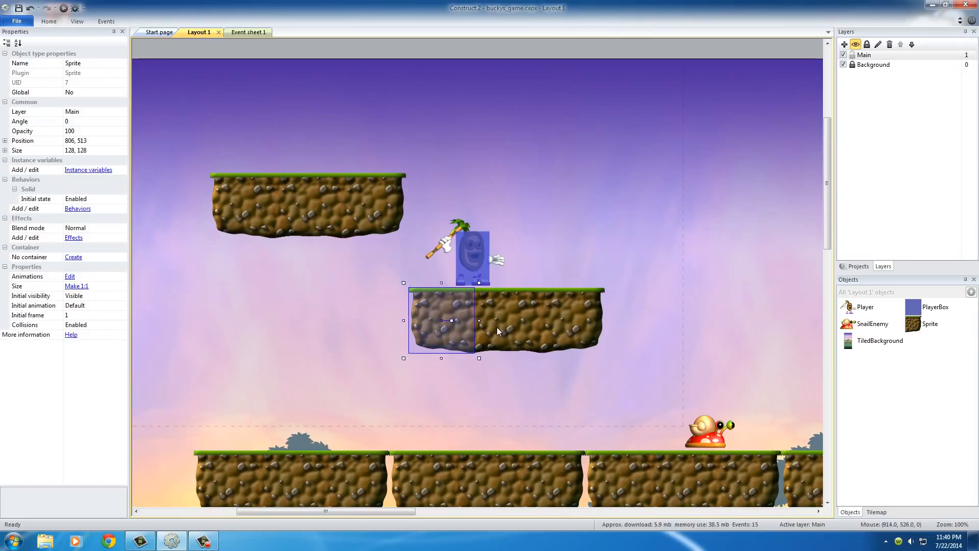
pyautogui.keyDown('ctrl'); pyautogui.click(496, 326); pyautogui.keyUp('ctrl')
pyautogui.keyDown('ctrl'); pyautogui.click(545, 330); pyautogui.keyUp('ctrl')
pyautogui.keyDown('ctrl'); pyautogui.click(474, 273); pyautogui.keyUp('ctrl')
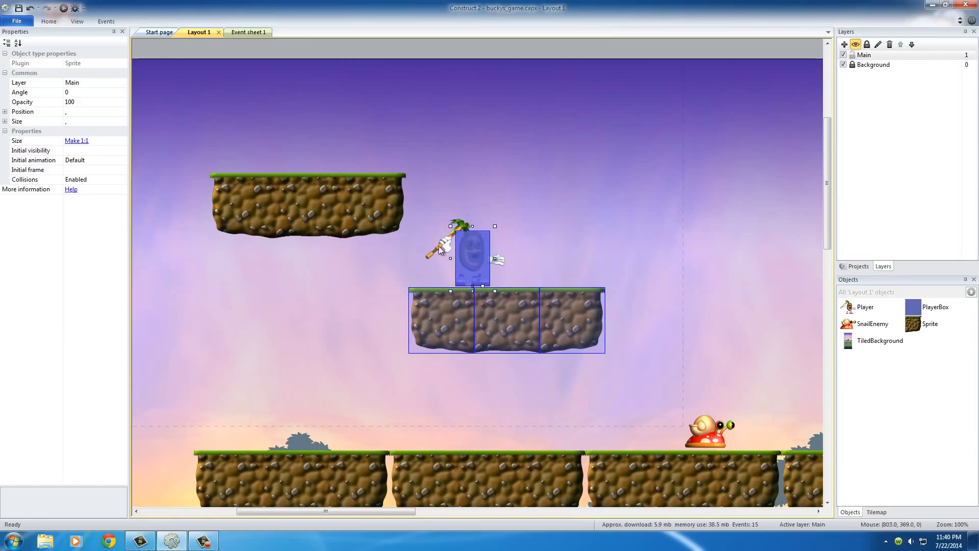
pyautogui.keyDown('ctrl'); pyautogui.click(439, 247); pyautogui.keyUp('ctrl')
pyautogui.moveTo(509, 318); pyautogui.dragTo(474, 346)
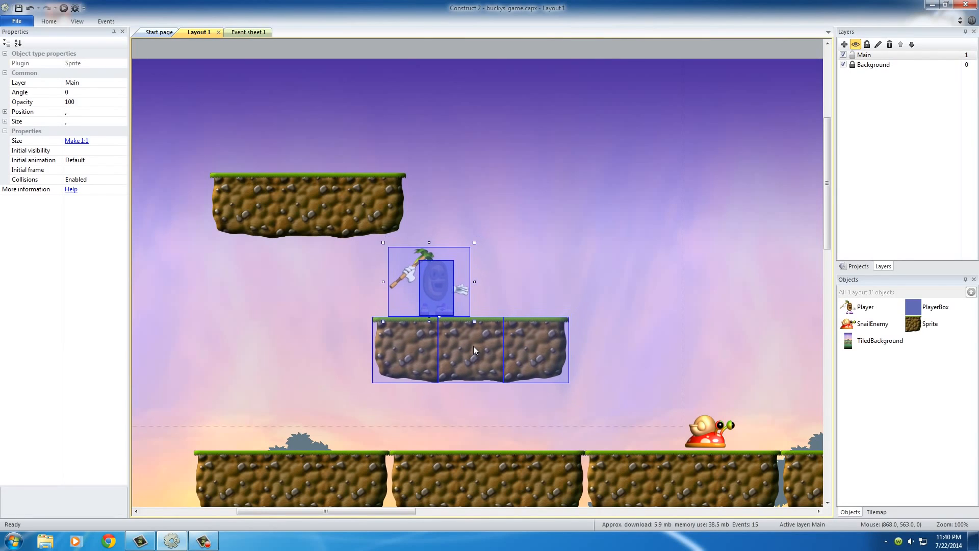
# - Move the SnailEnemy left along the ground, closer to the player's platform
pyautogui.click(542, 257)
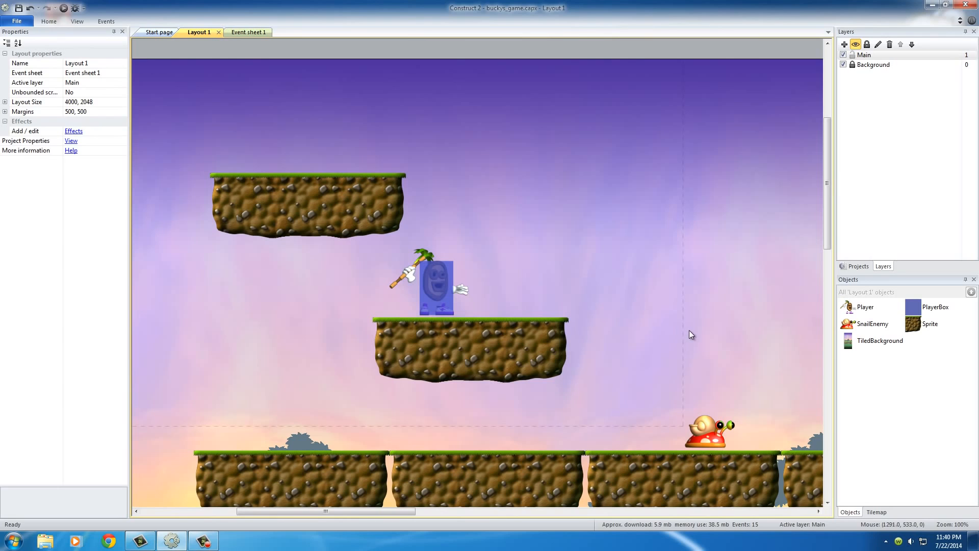
pyautogui.moveTo(686, 330); pyautogui.dragTo(603, 310, button='middle')
pyautogui.moveTo(619, 402); pyautogui.dragTo(552, 415)
pyautogui.click(362, 329)
pyautogui.click(333, 319)
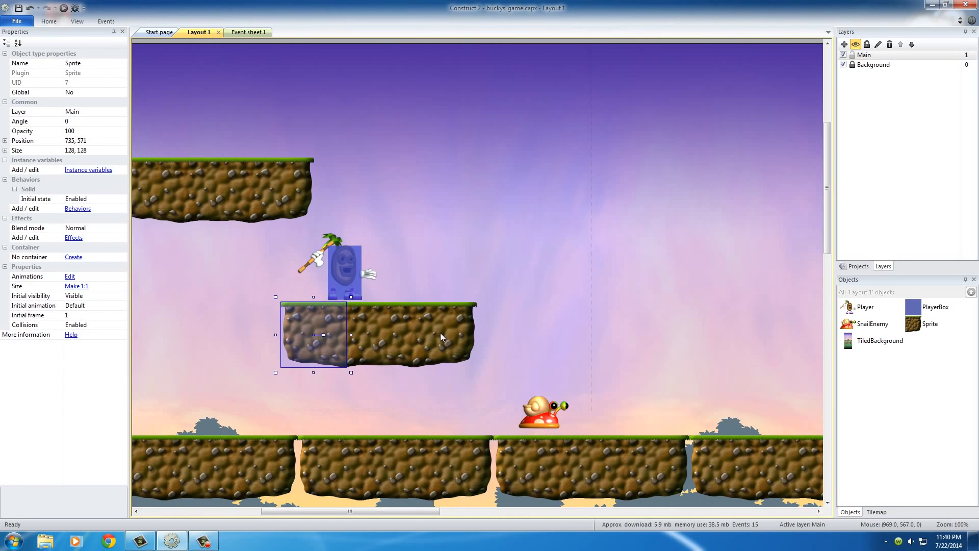
pyautogui.keyDown('shift'); pyautogui.click(440, 333); pyautogui.keyUp('shift')
pyautogui.hotkey('ctrl', 'z')
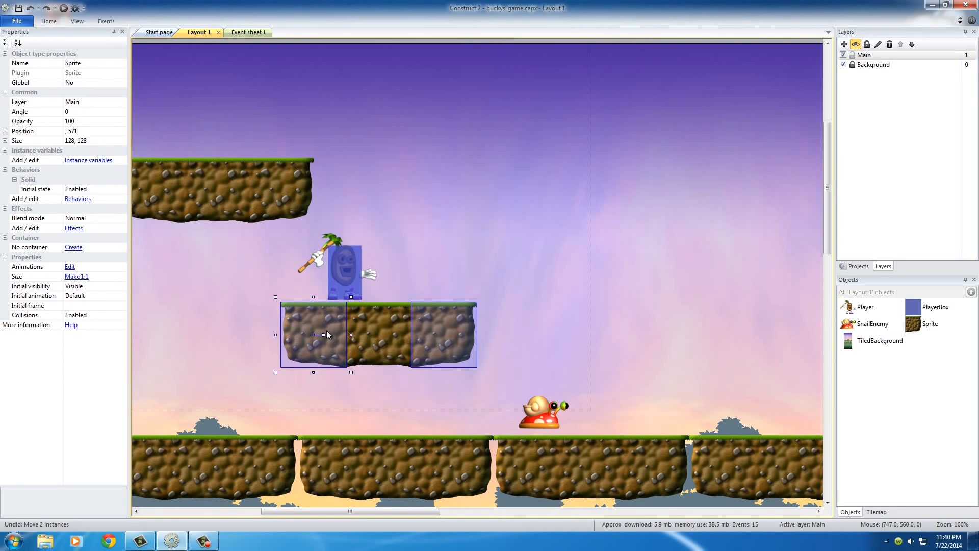
pyautogui.click(393, 295)
pyautogui.click(319, 334)
pyautogui.keyDown('shift'); pyautogui.click(353, 343); pyautogui.keyUp('shift')
pyautogui.keyDown('shift'); pyautogui.click(458, 339); pyautogui.keyUp('shift')
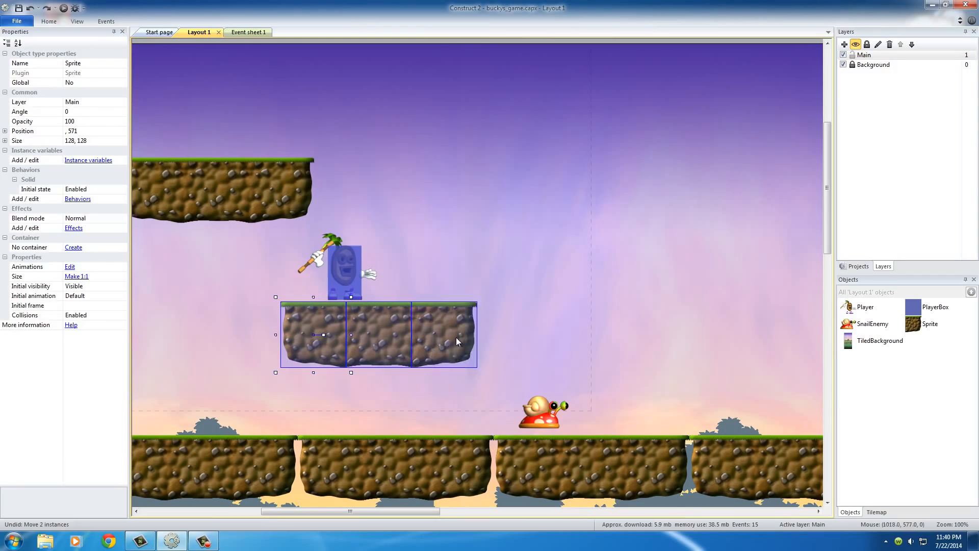
pyautogui.keyDown('shift'); pyautogui.click(351, 287); pyautogui.keyUp('shift')
pyautogui.click(297, 262)
pyautogui.click(312, 260)
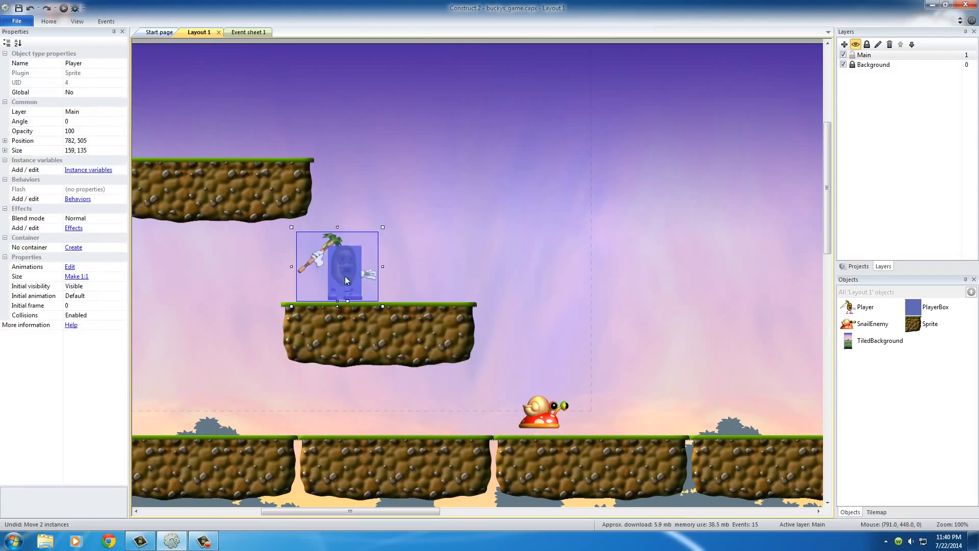
# - Move the Player, PlayerBox and their three-tile platform together further left and down, and place the SnailEnemy at 1196, 761
pyautogui.click(412, 295)
pyautogui.click(335, 280)
pyautogui.keyDown('shift'); pyautogui.click(312, 261); pyautogui.keyUp('shift')
pyautogui.keyDown('shift'); pyautogui.click(329, 331); pyautogui.keyUp('shift')
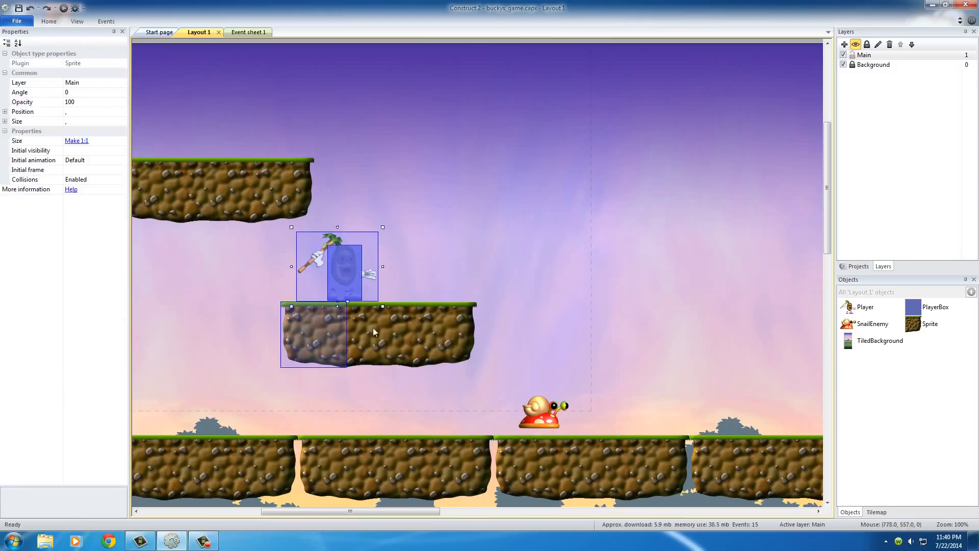
pyautogui.keyDown('shift'); pyautogui.click(373, 328); pyautogui.keyUp('shift')
pyautogui.keyDown('shift'); pyautogui.click(436, 332); pyautogui.keyUp('shift')
pyautogui.moveTo(377, 332); pyautogui.dragTo(286, 364)
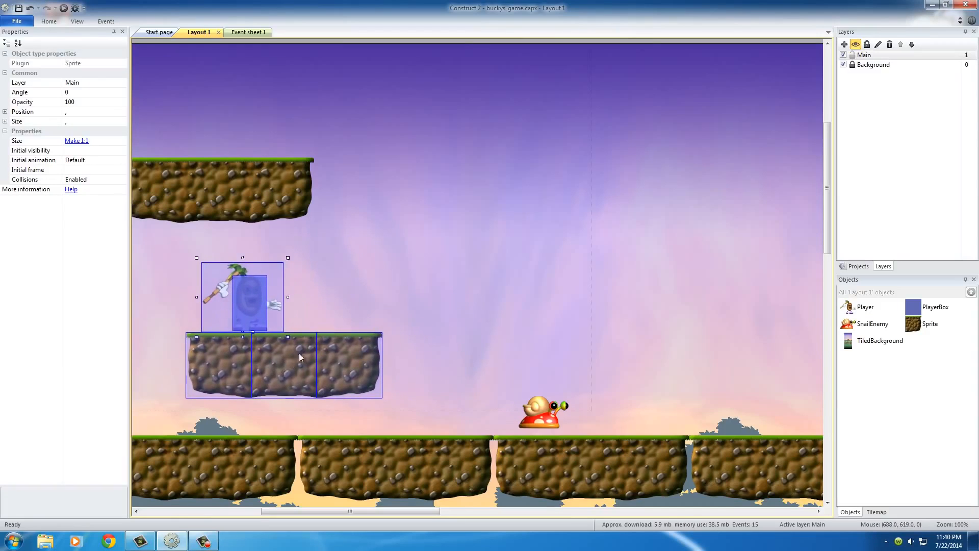
pyautogui.click(402, 288)
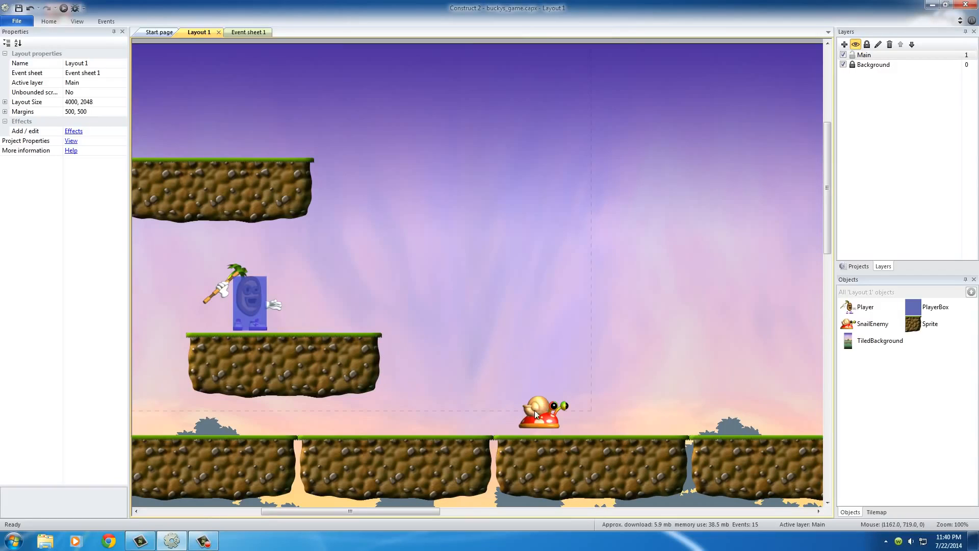
pyautogui.moveTo(535, 410); pyautogui.dragTo(541, 412)
pyautogui.click(675, 326)
# - Insert a new Sprite object into the open area above the snail and leave its image blank
pyautogui.doubleClick(702, 402)
pyautogui.click(518, 295)
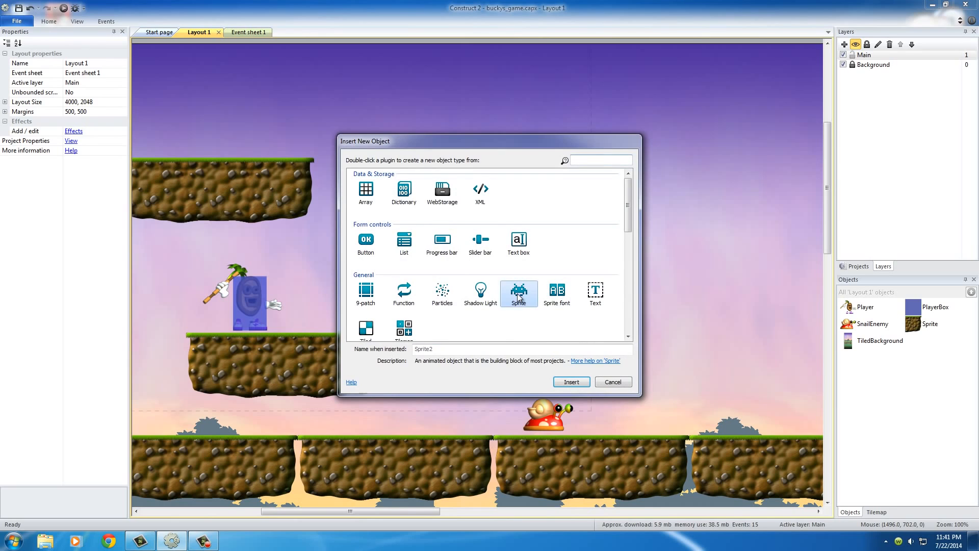
pyautogui.doubleClick(518, 295)
pyautogui.click(517, 292)
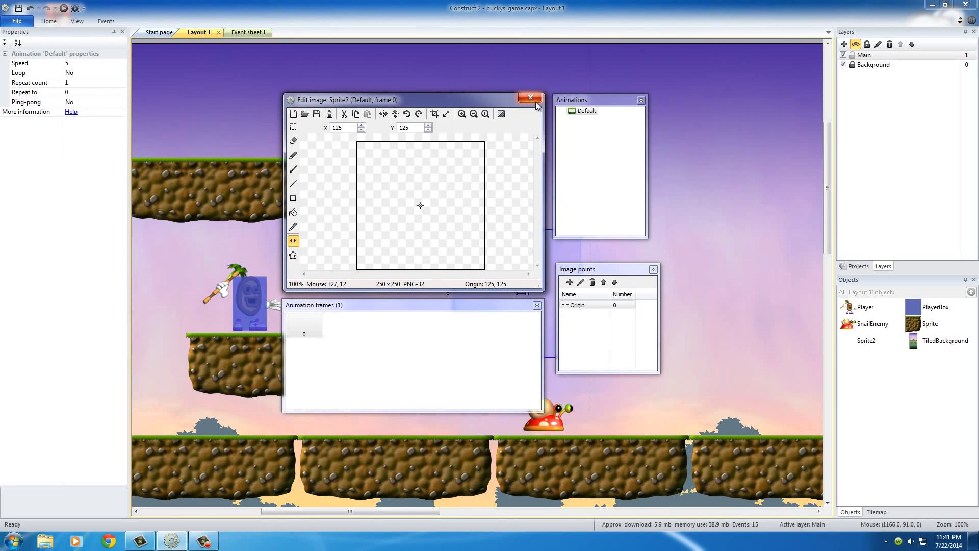
pyautogui.click(534, 98)
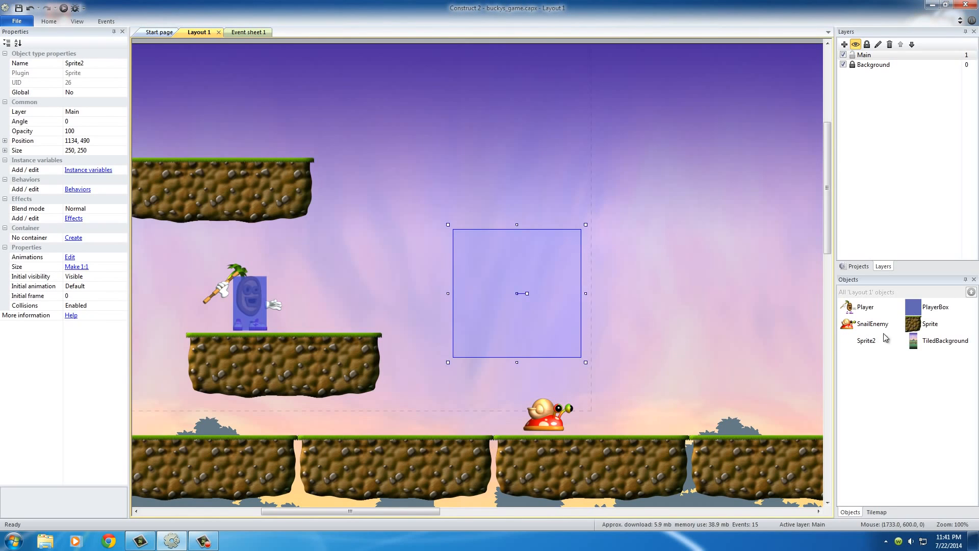
# - Load the square image from the mediaBundle folder on the Desktop into Sprite2's Default animation frame
pyautogui.doubleClick(864, 344)
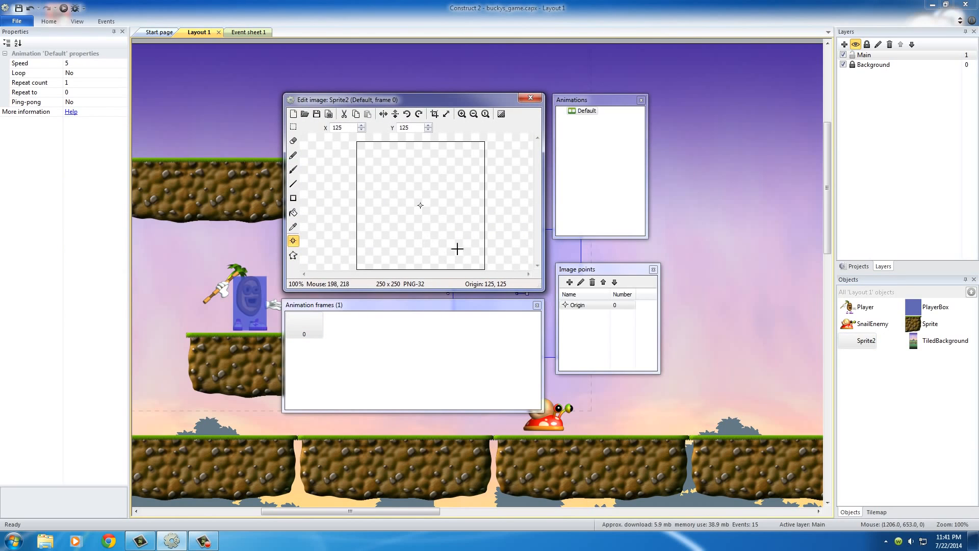
pyautogui.click(304, 114)
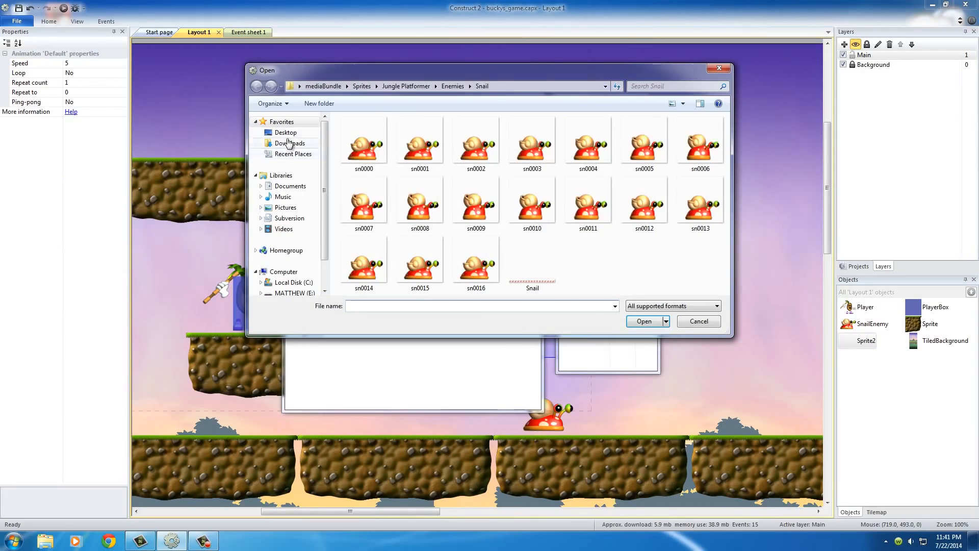
pyautogui.click(286, 133)
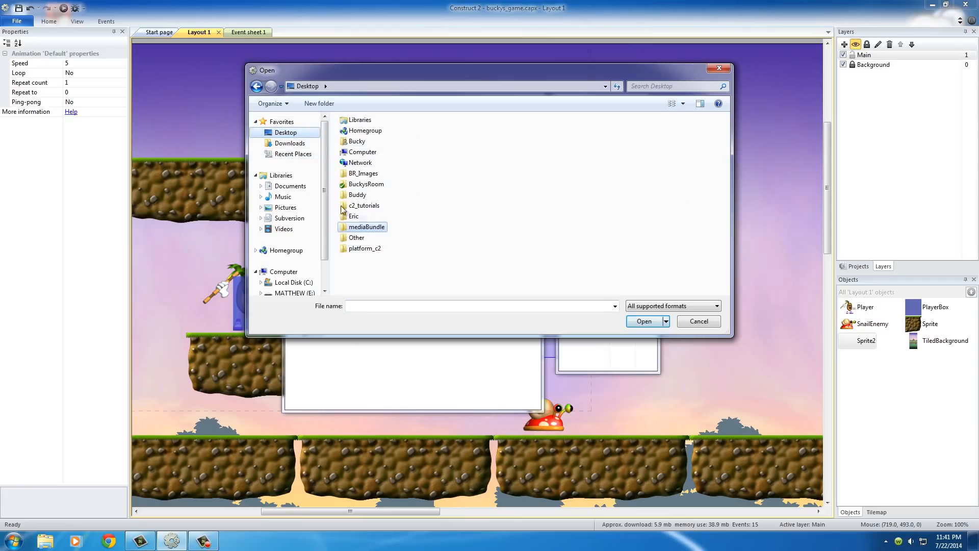
pyautogui.doubleClick(344, 227)
pyautogui.doubleClick(352, 177)
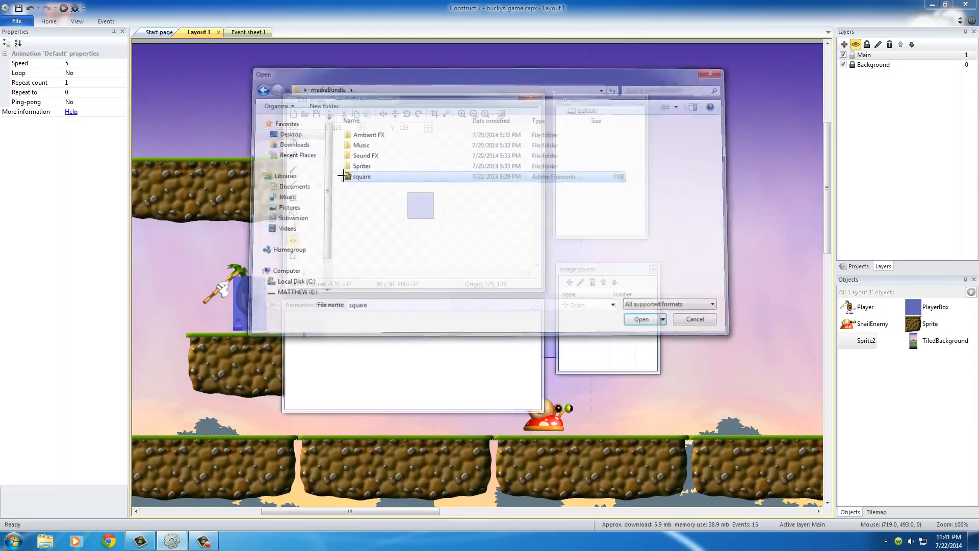
pyautogui.click(532, 97)
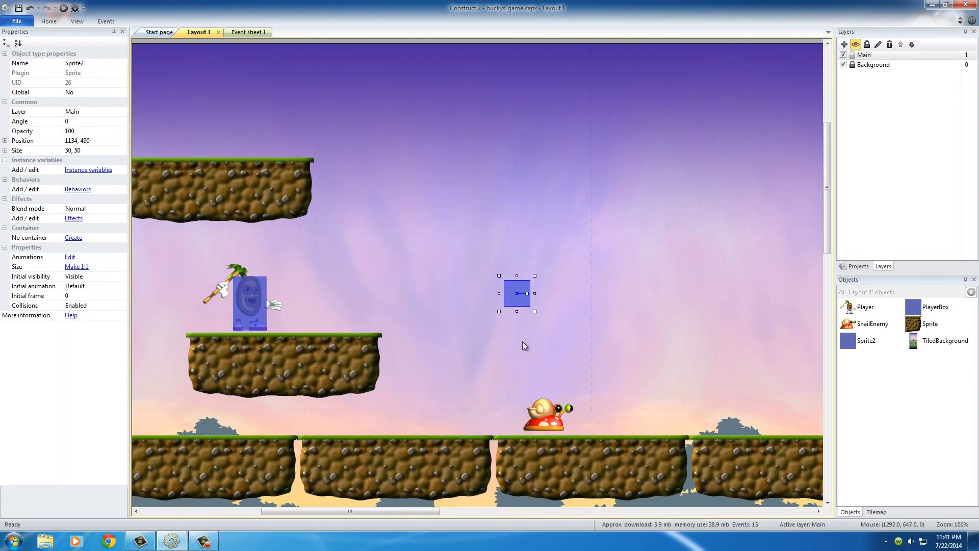
# - Move the blue square sprite to just above the ground on the snail's left side and select the SnailEnemy
pyautogui.moveTo(509, 291); pyautogui.dragTo(449, 407)
pyautogui.click(576, 374)
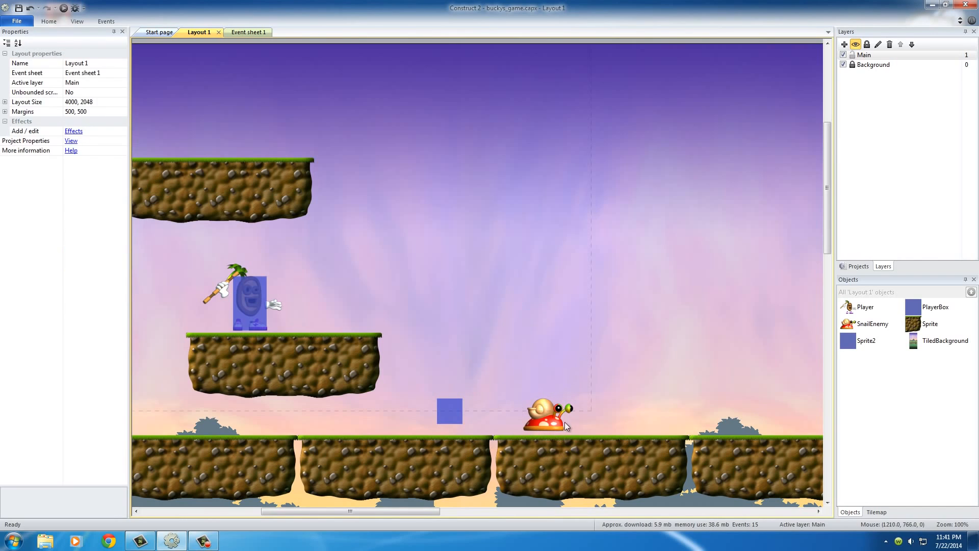
pyautogui.click(532, 414)
pyautogui.moveTo(638, 407); pyautogui.dragTo(627, 362, button='middle')
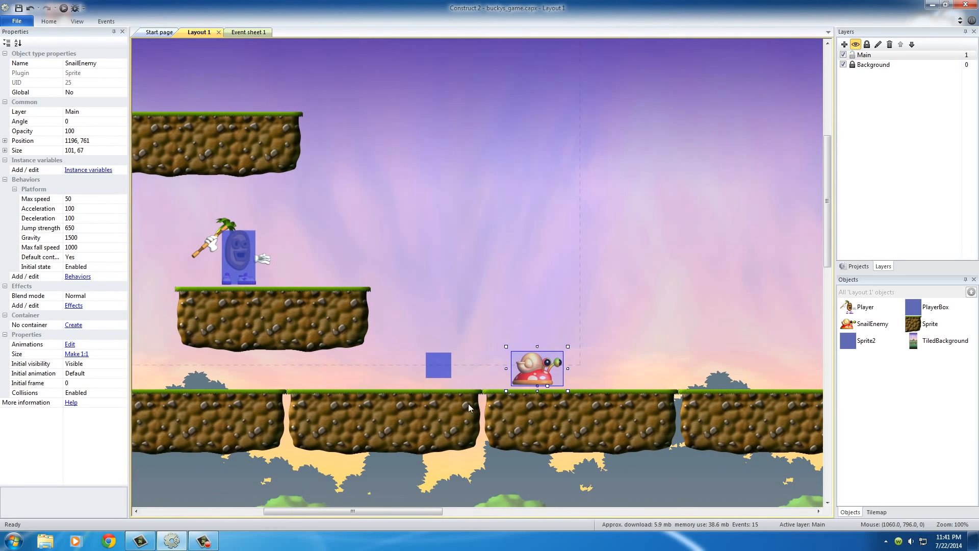
pyautogui.moveTo(452, 402); pyautogui.dragTo(510, 393, button='middle')
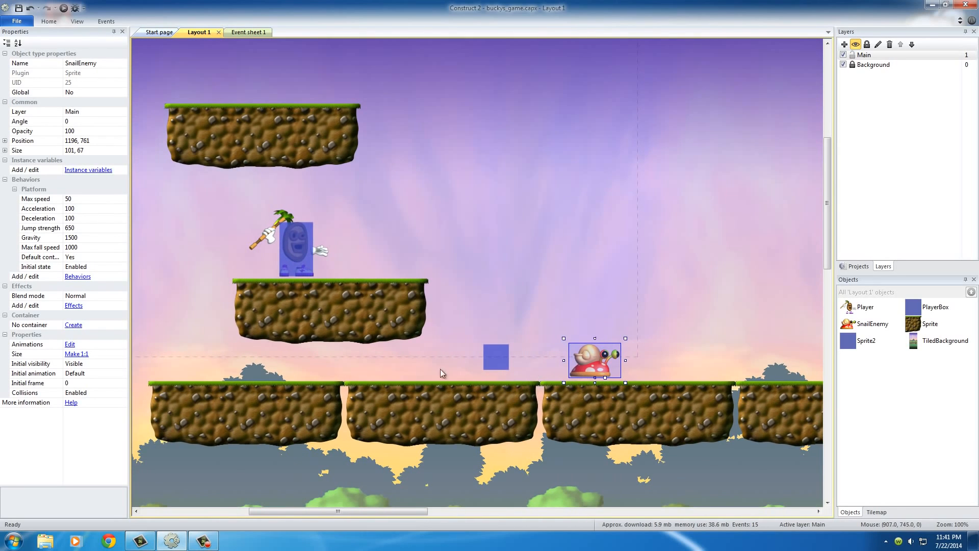
# - Move the blue square sprite to 1052, 725, just above the ground tile before the one the snail stands on
pyautogui.moveTo(295, 372); pyautogui.dragTo(506, 378, button='middle')
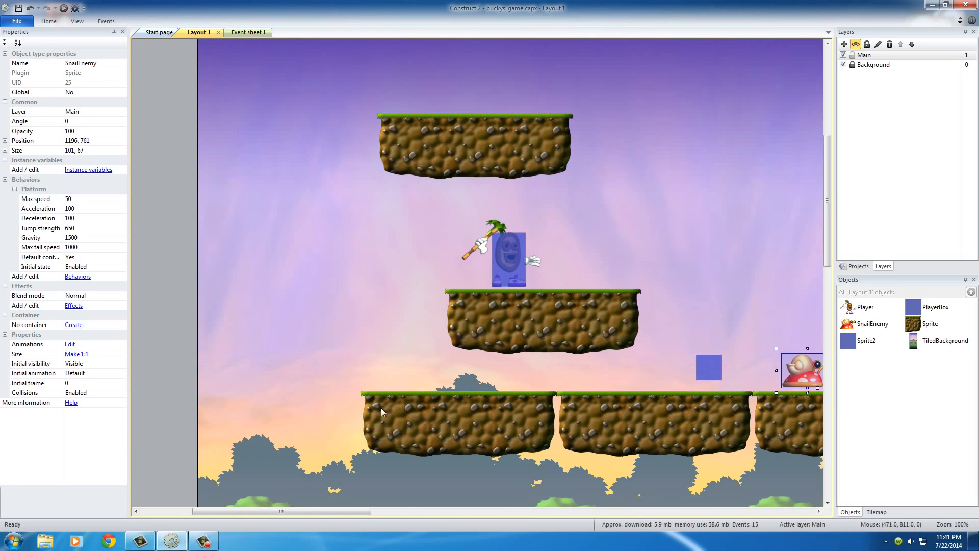
pyautogui.moveTo(603, 440); pyautogui.dragTo(407, 427, button='middle')
pyautogui.moveTo(596, 414); pyautogui.dragTo(257, 398, button='middle')
pyautogui.moveTo(705, 398); pyautogui.dragTo(368, 386, button='middle')
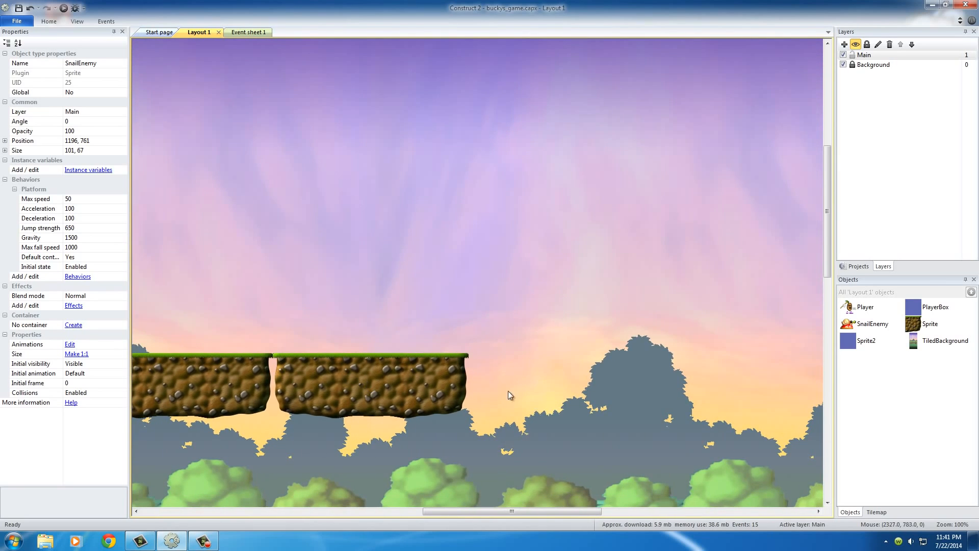
pyautogui.moveTo(388, 370); pyautogui.dragTo(723, 382, button='middle')
pyautogui.moveTo(236, 378)
pyautogui.mouseDown(button='middle')
pyautogui.moveTo(406, 364)
pyautogui.moveTo(413, 372)
pyautogui.mouseUp(button='middle')
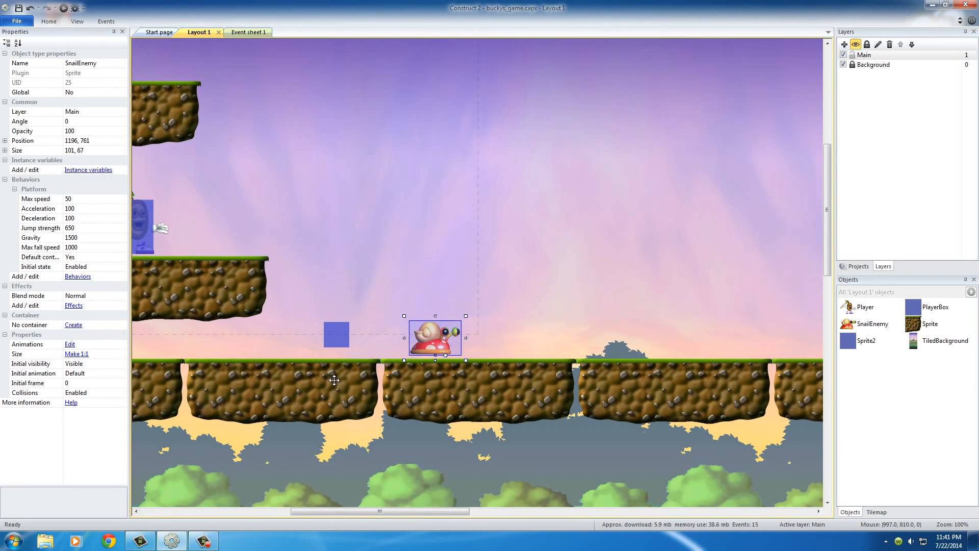
pyautogui.moveTo(336, 380); pyautogui.dragTo(378, 384, button='middle')
pyautogui.click(382, 342)
pyautogui.moveTo(386, 347); pyautogui.dragTo(405, 347)
pyautogui.scroll(1, 445, 319)
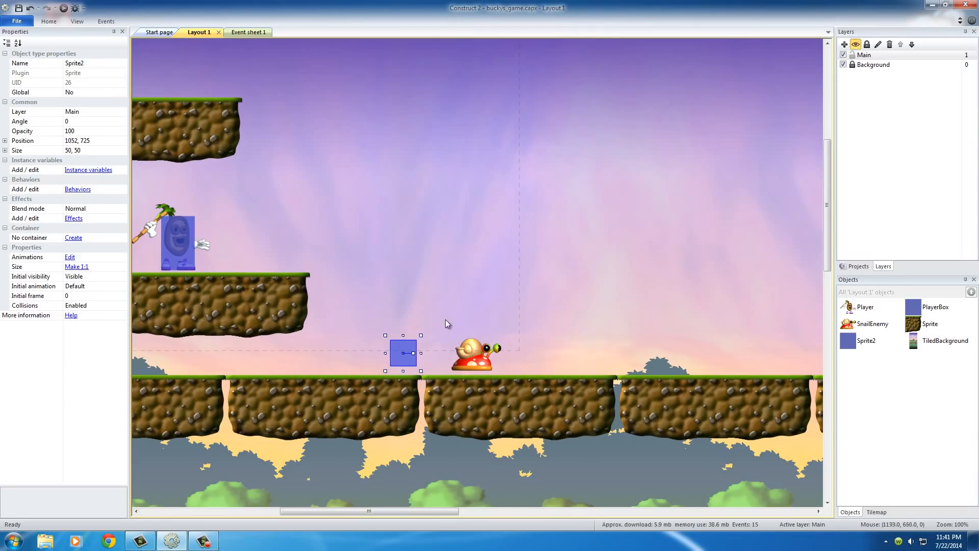
# - Duplicate the blue square sprite and place the copy at 1491, 725 on the other side of the snail
pyautogui.click(421, 299)
pyautogui.click(407, 359)
pyautogui.keyDown('ctrl'); pyautogui.moveTo(410, 357); pyautogui.dragTo(630, 350); pyautogui.keyUp('ctrl')
pyautogui.click(543, 299)
pyautogui.click(479, 348)
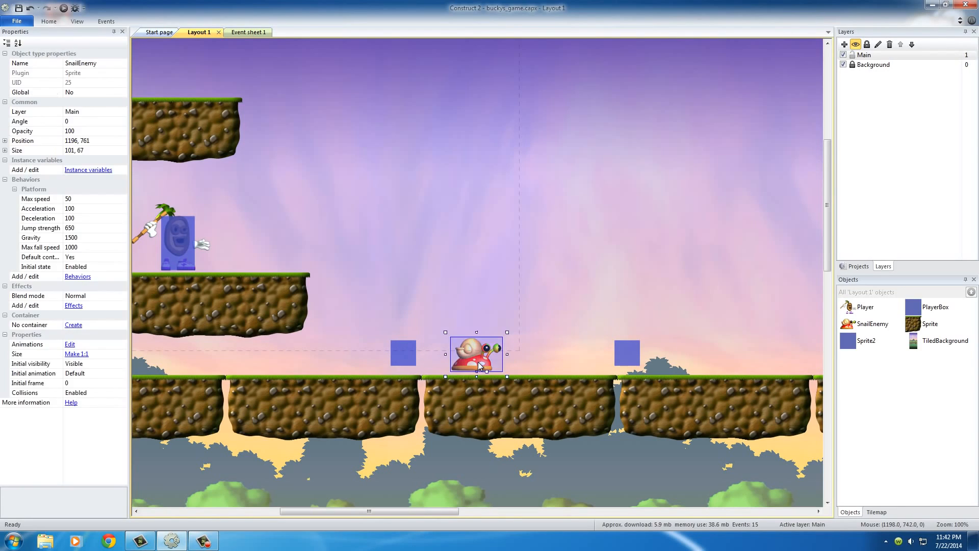
pyautogui.click(406, 357)
pyautogui.click(627, 357)
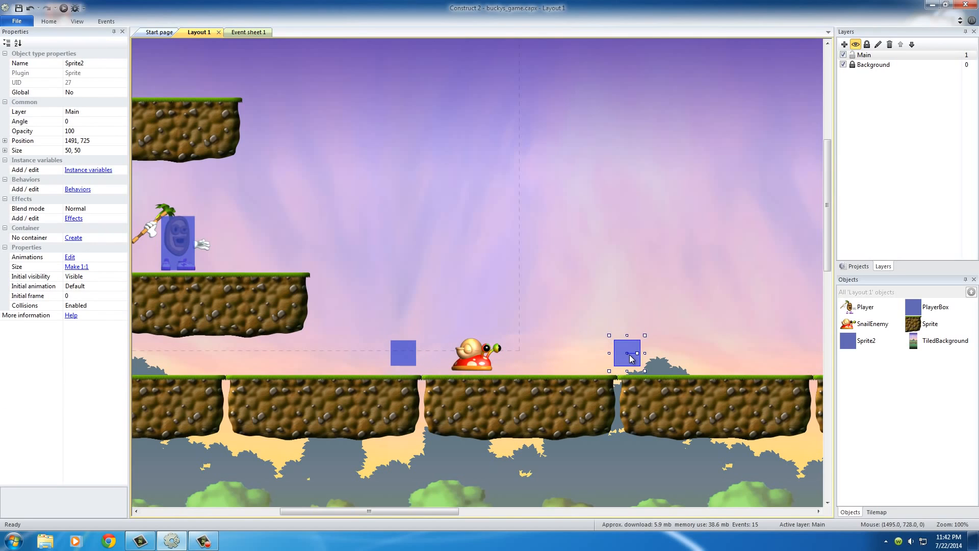
pyautogui.click(607, 330)
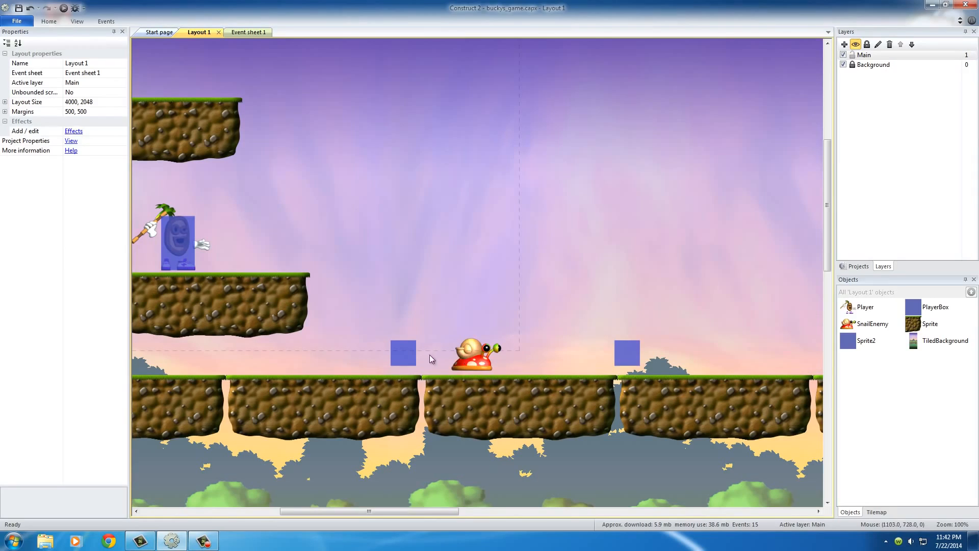
# - Rename the Sprite2 object as EdgeMarker and check that both blue squares use that name
pyautogui.doubleClick(405, 354)
pyautogui.click(532, 100)
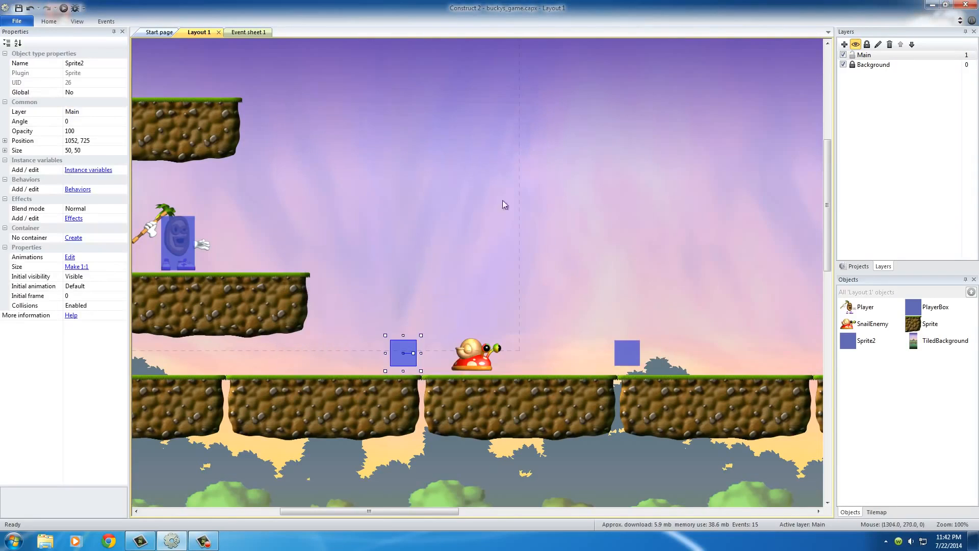
pyautogui.click(74, 64)
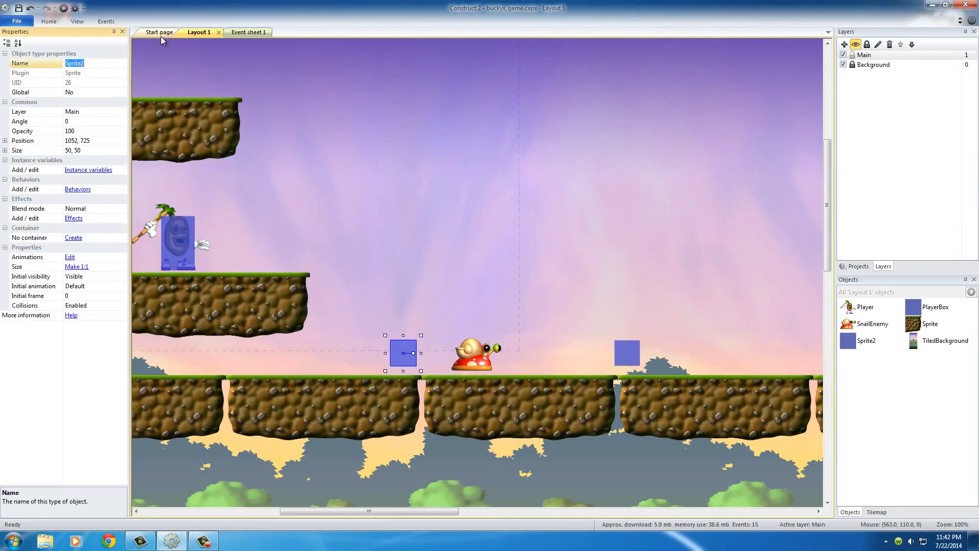
pyautogui.write('EdgeMarker')
pyautogui.press('Return')
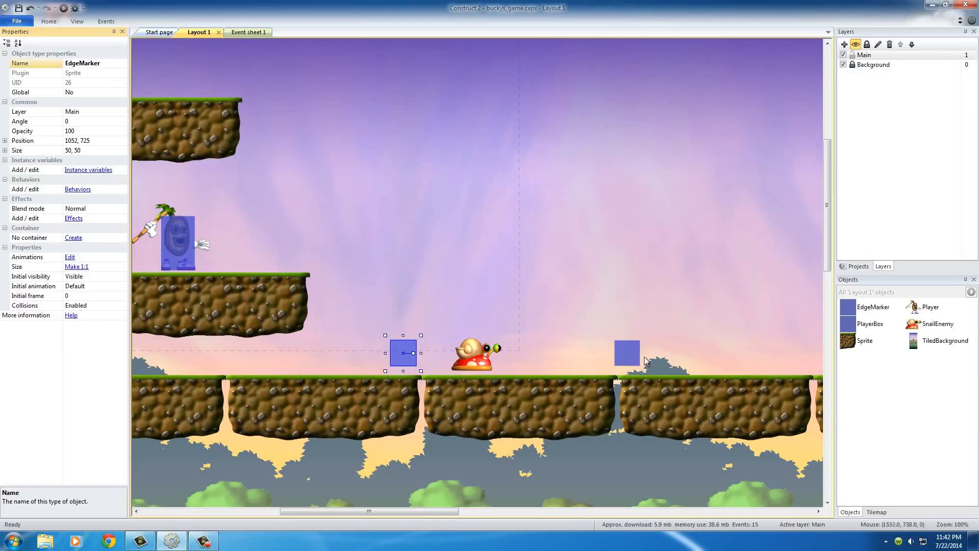
pyautogui.click(629, 356)
pyautogui.click(412, 358)
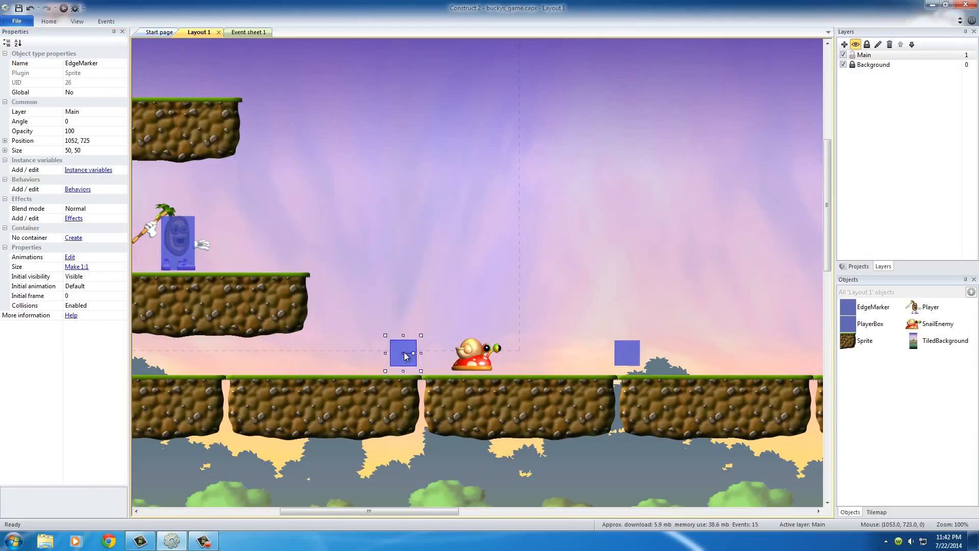
pyautogui.click(624, 350)
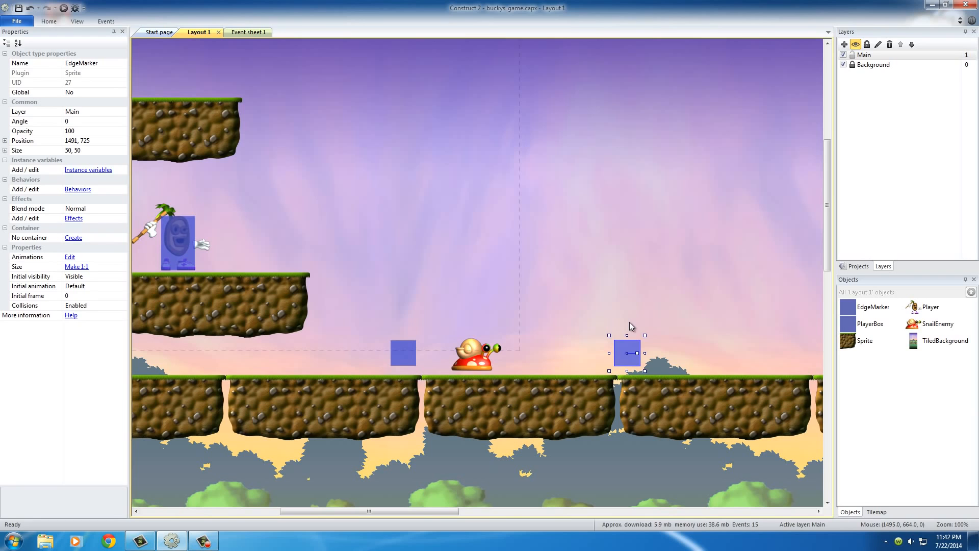
pyautogui.click(443, 300)
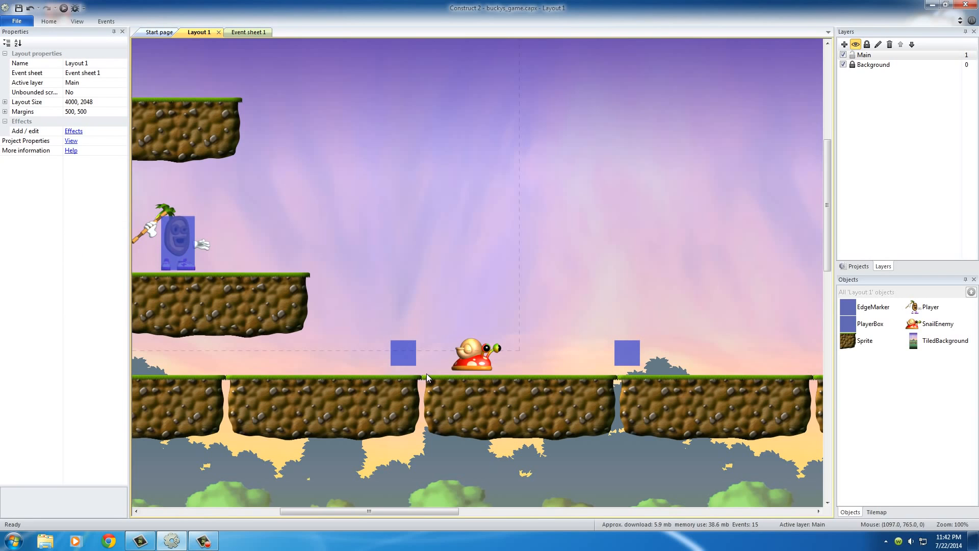
# - Set the initial visibility of the EdgeMarker left of the snail to Invisible
pyautogui.hscroll(-3, 377, 347)
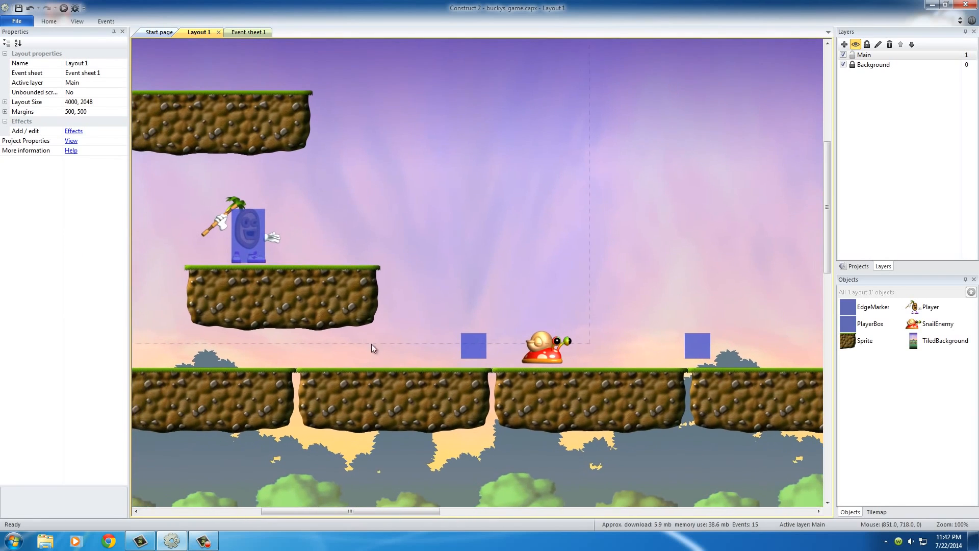
pyautogui.click(468, 347)
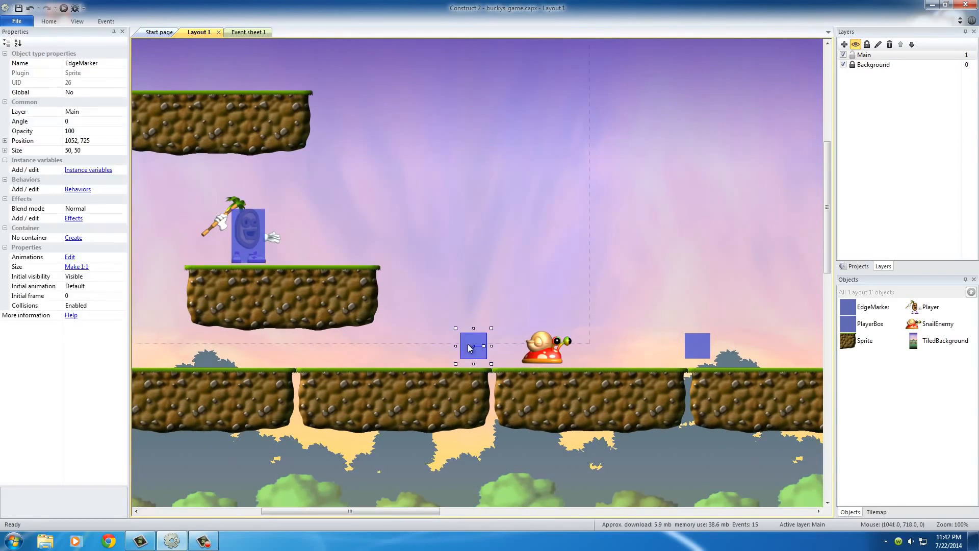
pyautogui.click(71, 276)
pyautogui.click(122, 277)
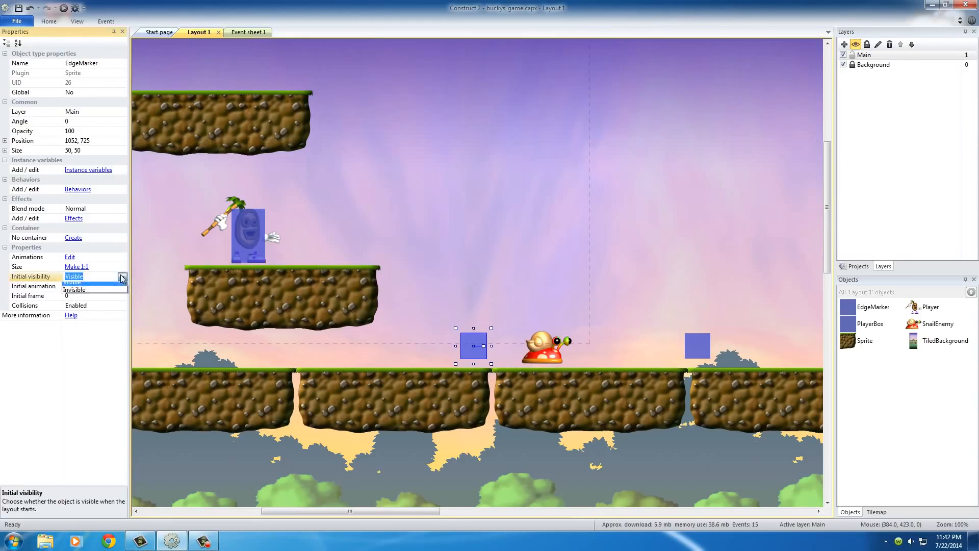
pyautogui.click(80, 294)
pyautogui.click(512, 336)
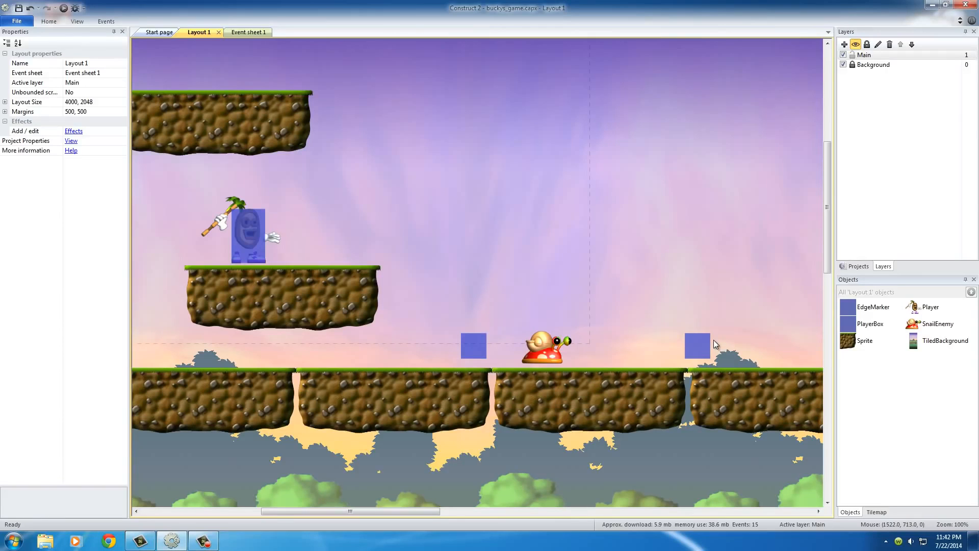
# - Move the SnailEnemy to 1307, 765, between the two edge markers
pyautogui.click(555, 355)
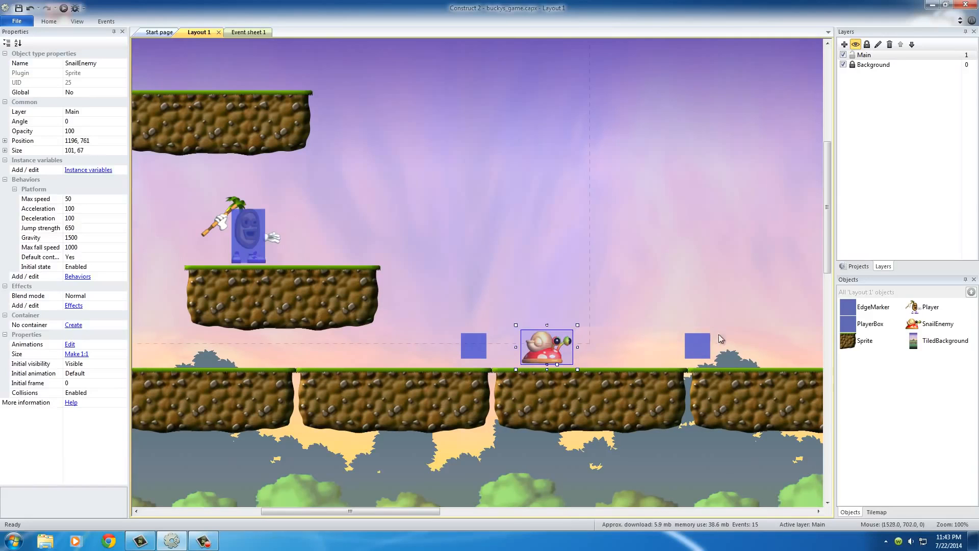
pyautogui.click(703, 343)
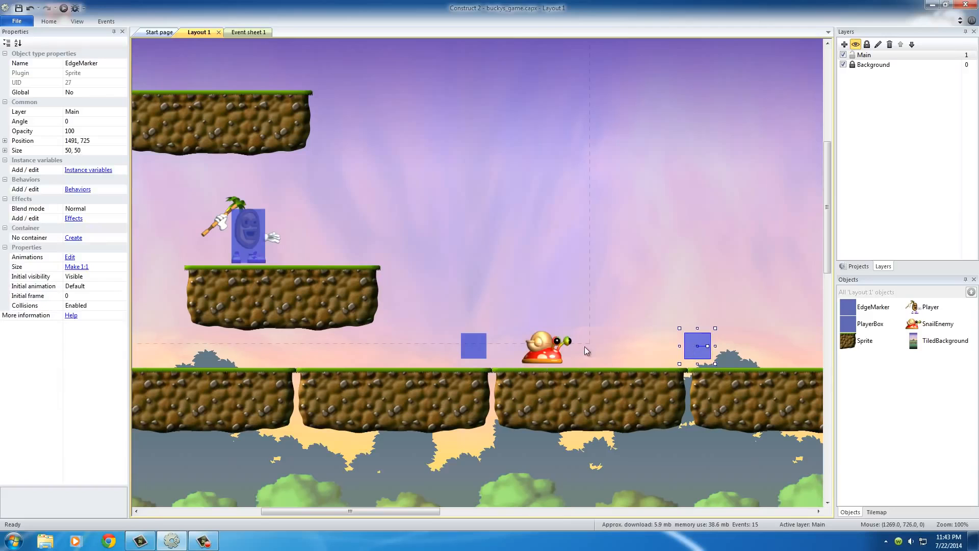
pyautogui.moveTo(552, 353); pyautogui.dragTo(658, 356)
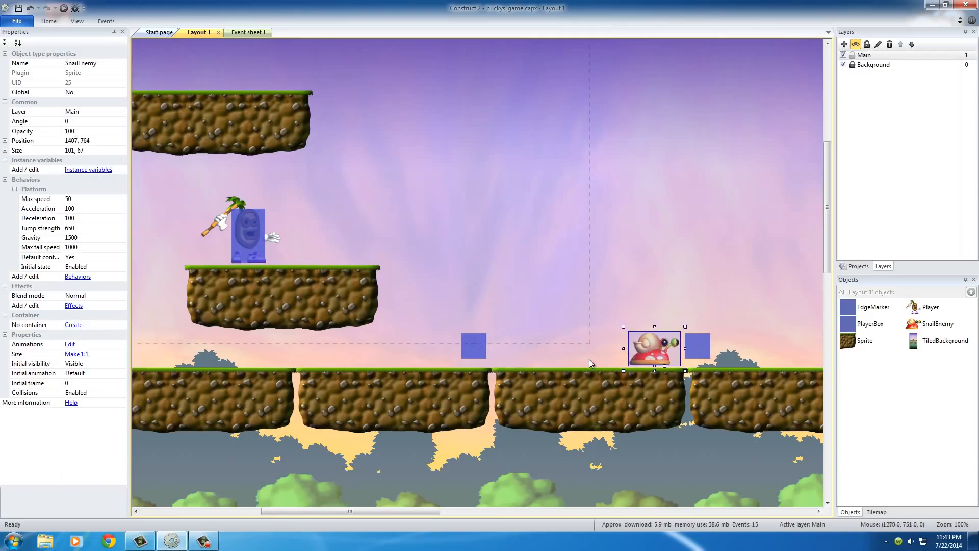
pyautogui.moveTo(658, 350); pyautogui.dragTo(608, 350)
pyautogui.click(677, 323)
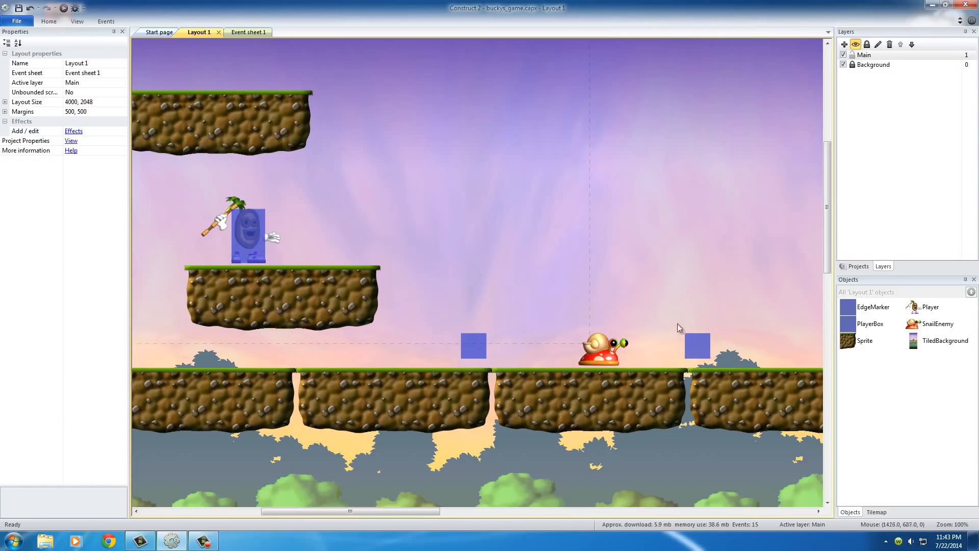
# - Add a Text instance variable named action with the initial value right to the SnailEnemy
pyautogui.click(610, 362)
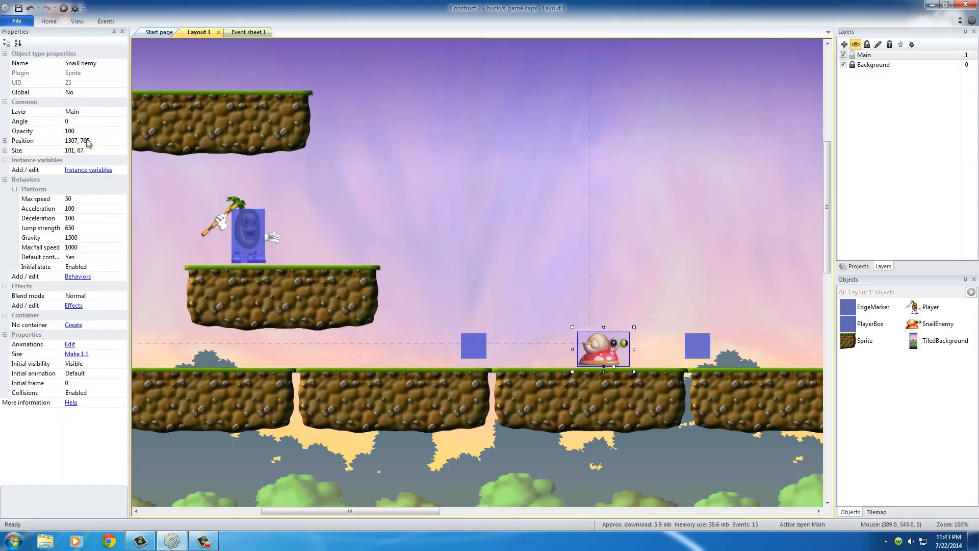
pyautogui.click(88, 170)
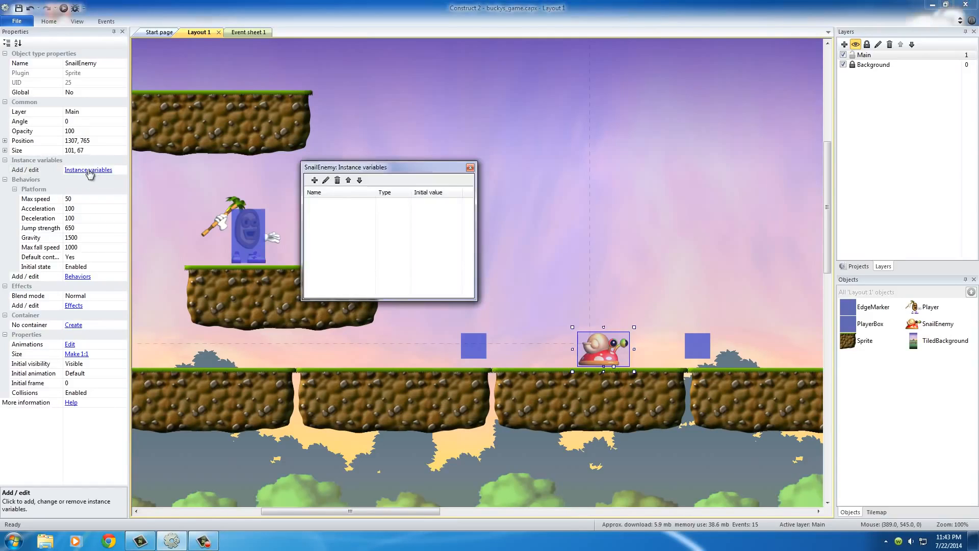
pyautogui.click(314, 180)
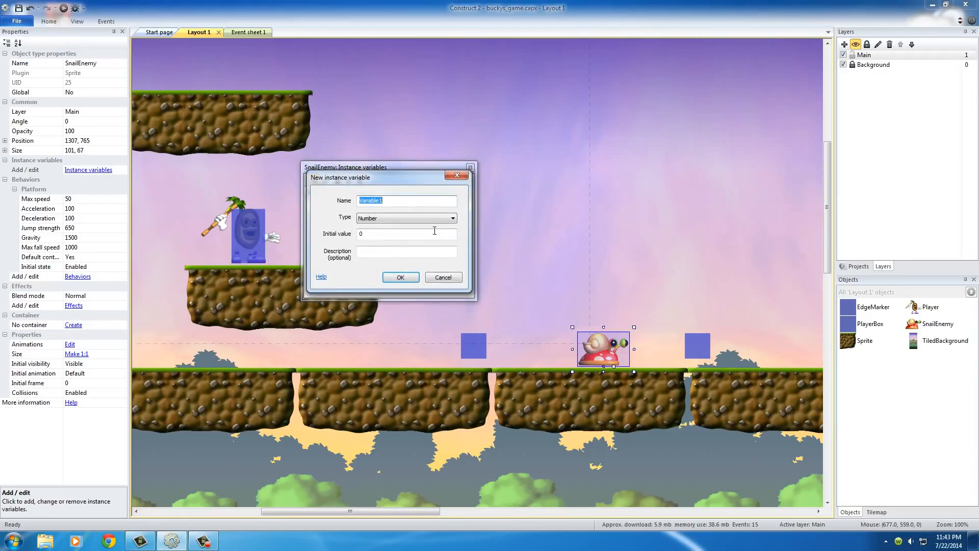
pyautogui.write('action')
pyautogui.click(433, 219)
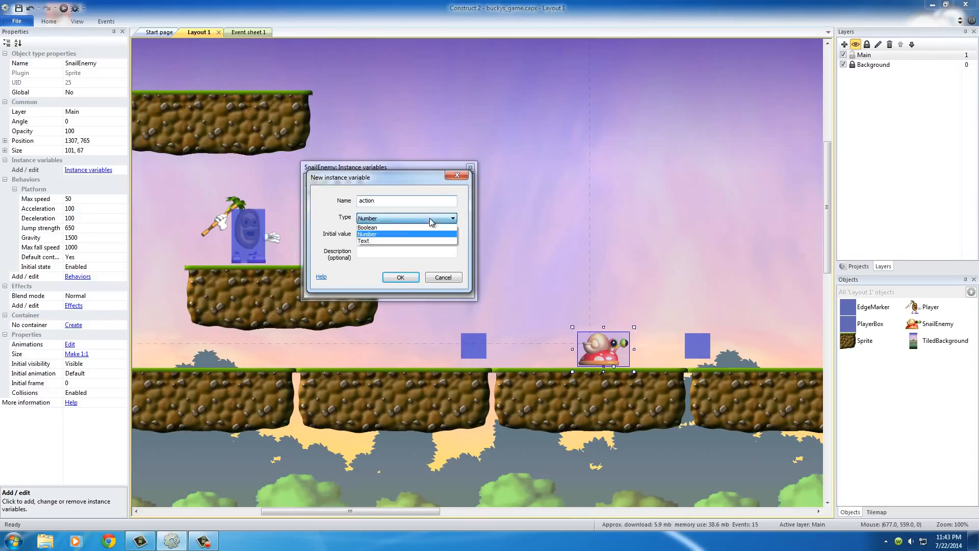
pyautogui.click(367, 242)
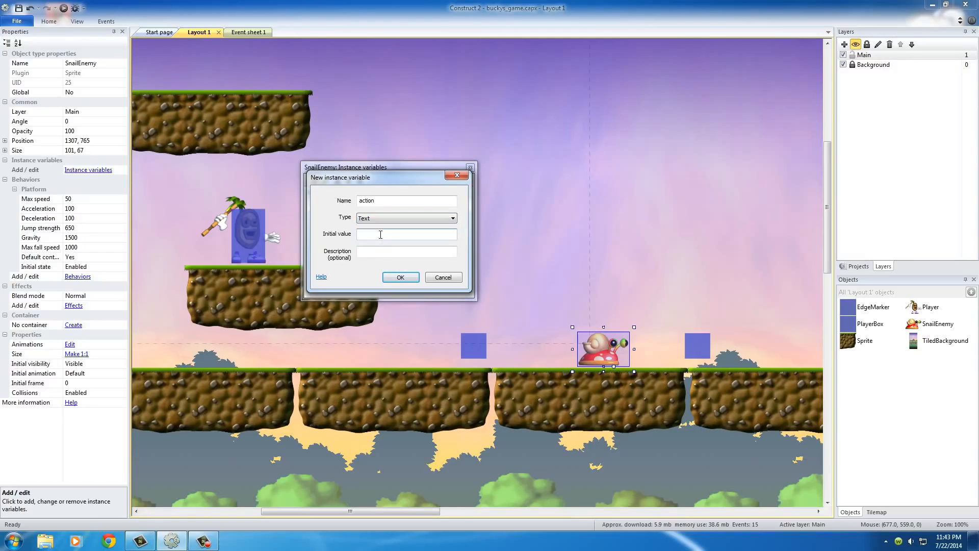
pyautogui.click(389, 238)
pyautogui.write('right')
pyautogui.click(401, 278)
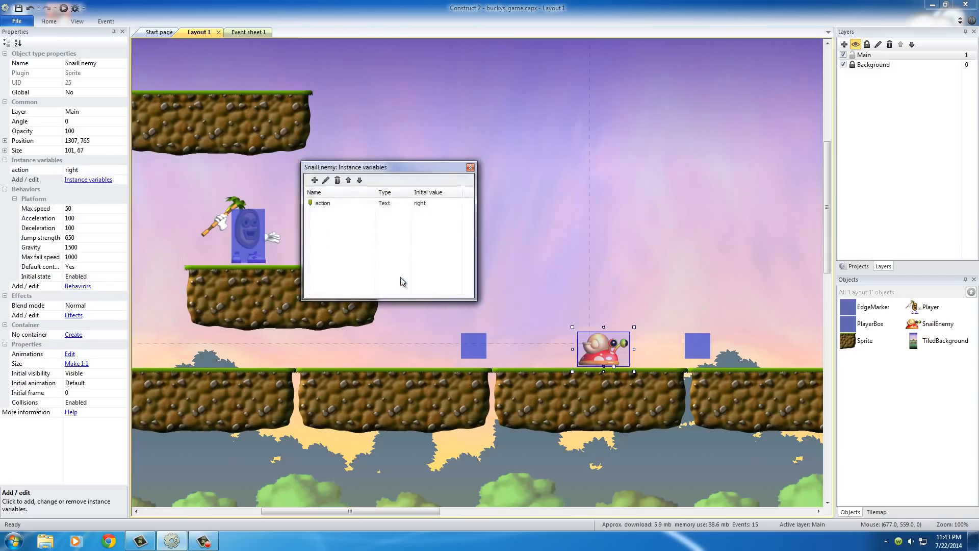
pyautogui.click(469, 168)
# - Move the SnailEnemy over to the far marker and back to 1181, 764, near the first edge marker
pyautogui.click(626, 355)
pyautogui.click(607, 352)
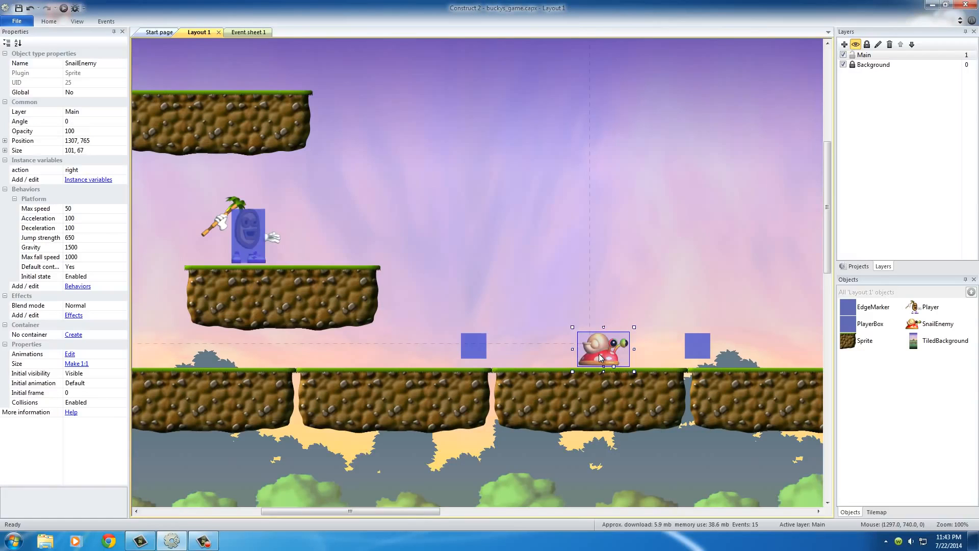
pyautogui.moveTo(601, 357); pyautogui.dragTo(650, 353)
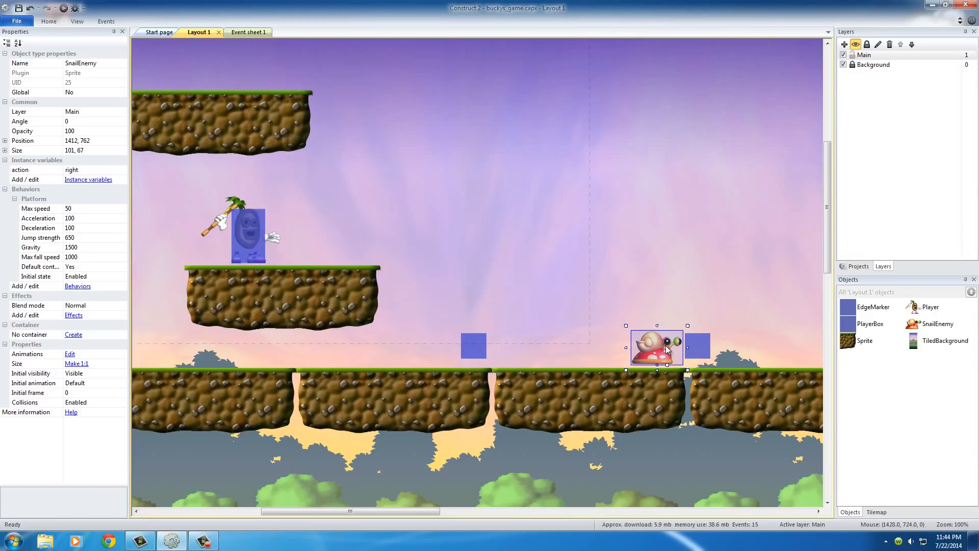
pyautogui.moveTo(665, 350); pyautogui.dragTo(549, 355)
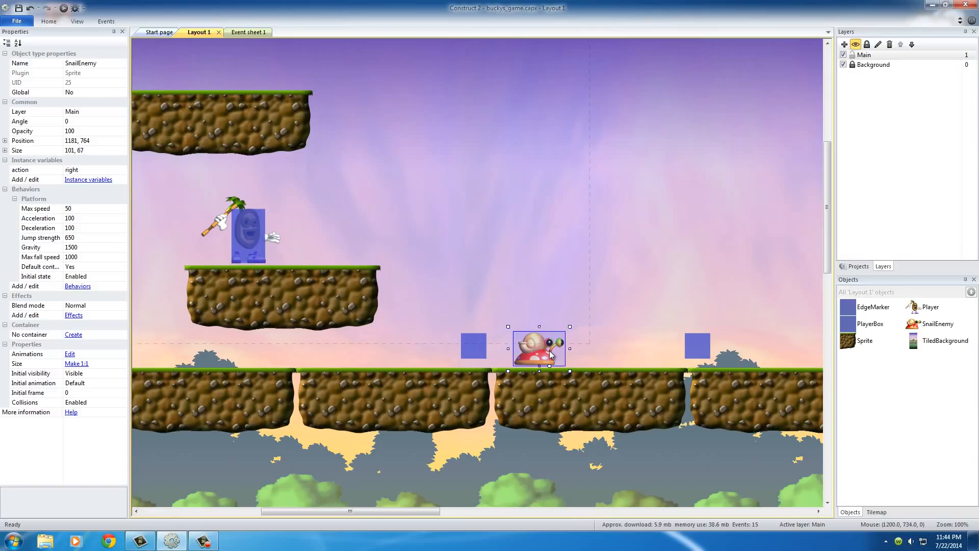
pyautogui.click(684, 285)
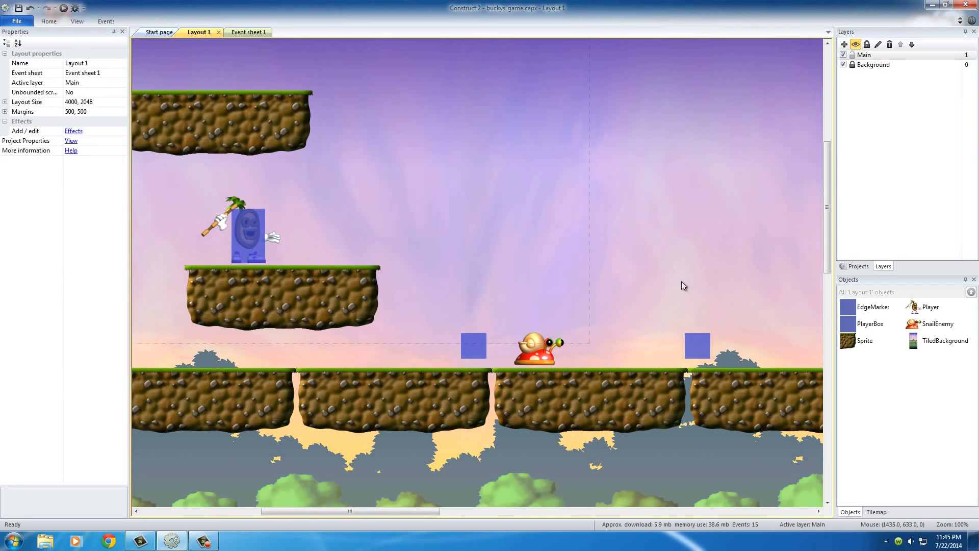
pyautogui.click(537, 340)
# - Run the layout in the browser and test it by moving the player right off its platform and jumping
pyautogui.click(63, 9)
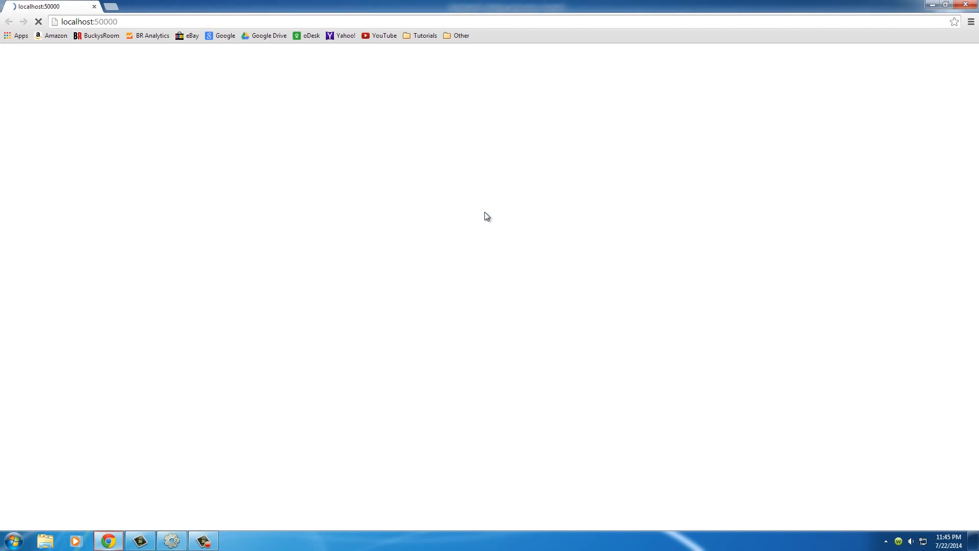
pyautogui.press('Right')
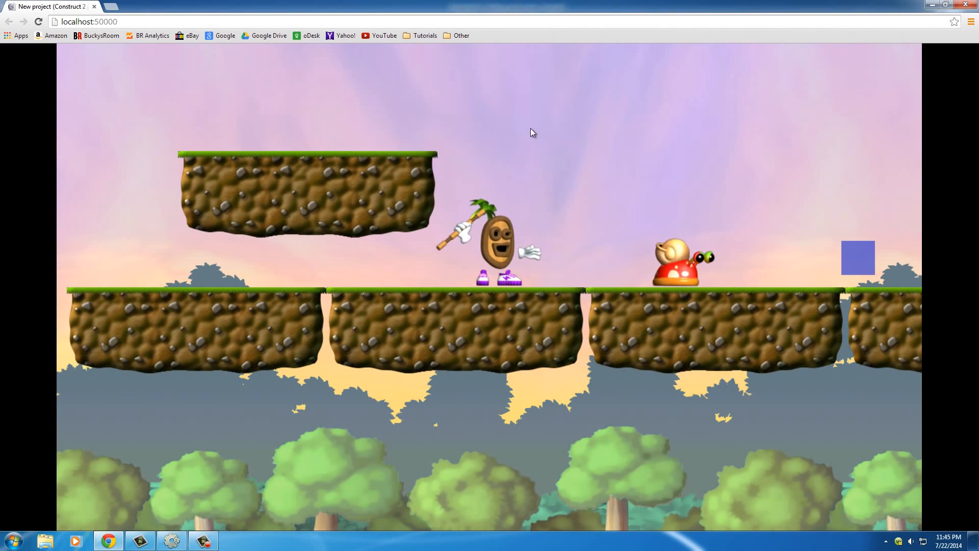
pyautogui.press('Up')
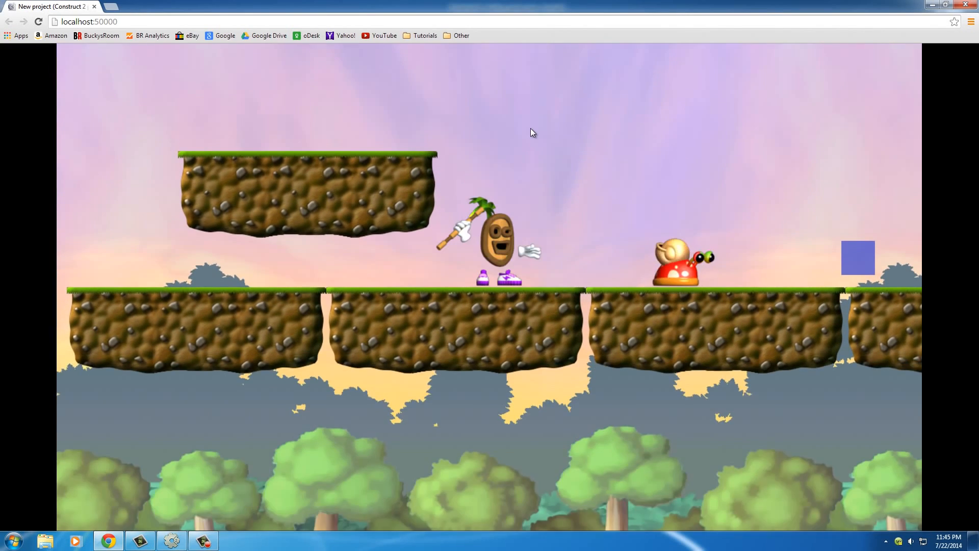
pyautogui.press('Up')
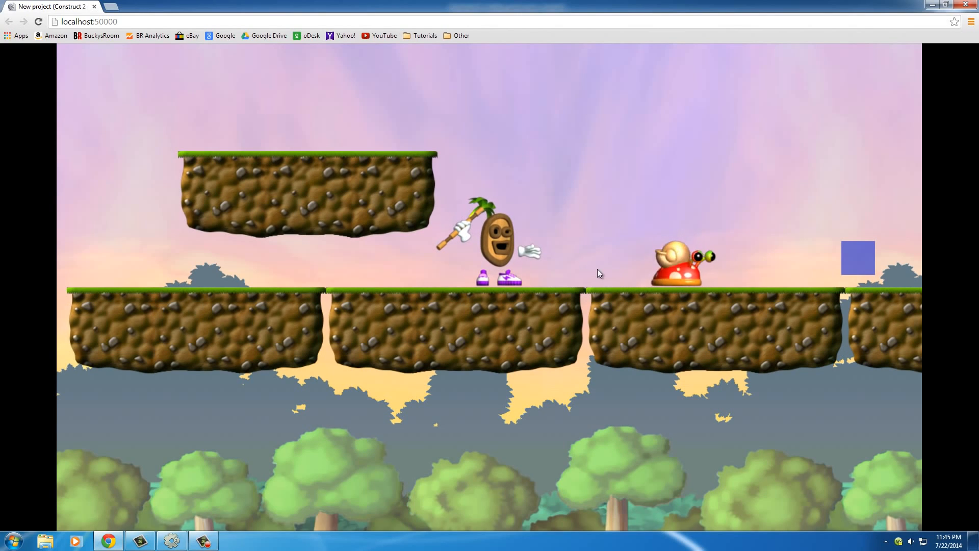
# - Make the player jump beside the snail in the running game and close the browser preview
pyautogui.press('Up')
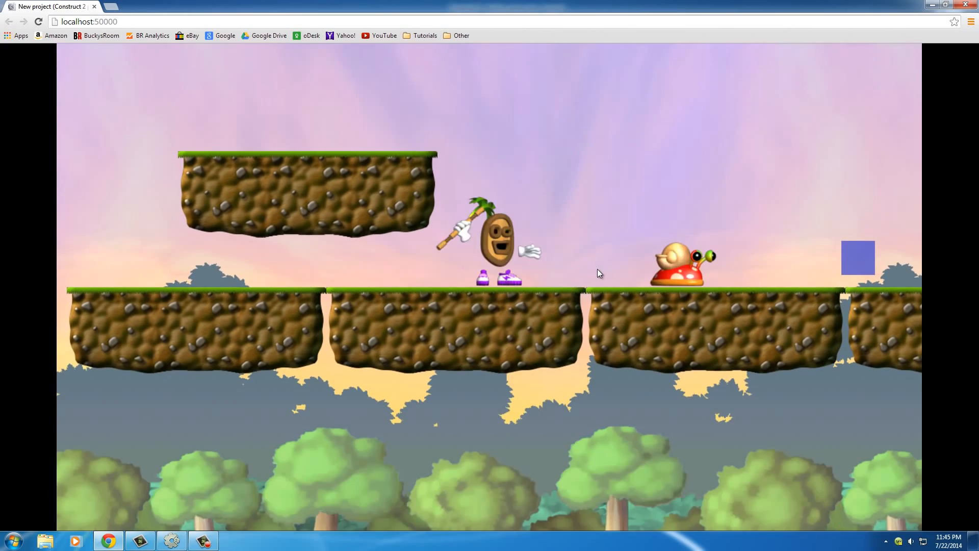
pyautogui.press('Up')
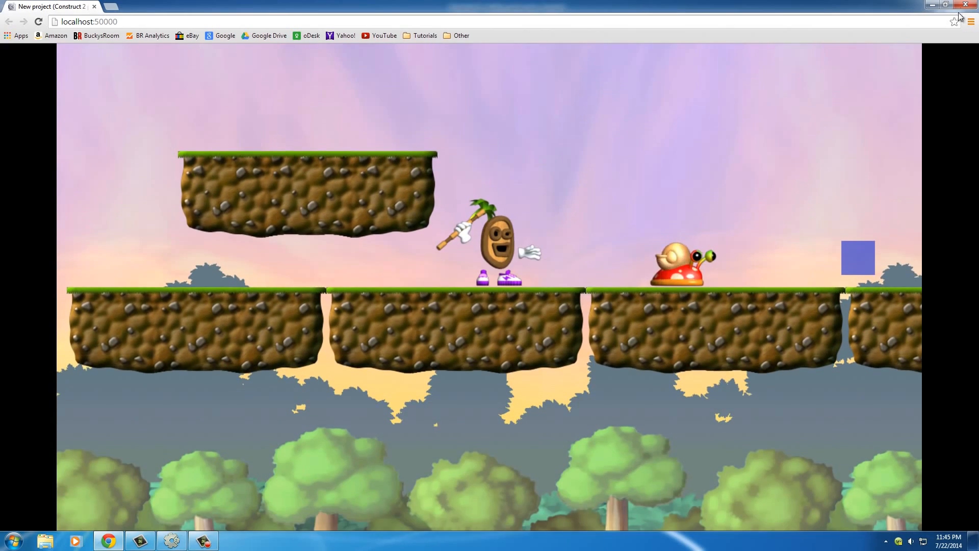
pyautogui.click(964, 4)
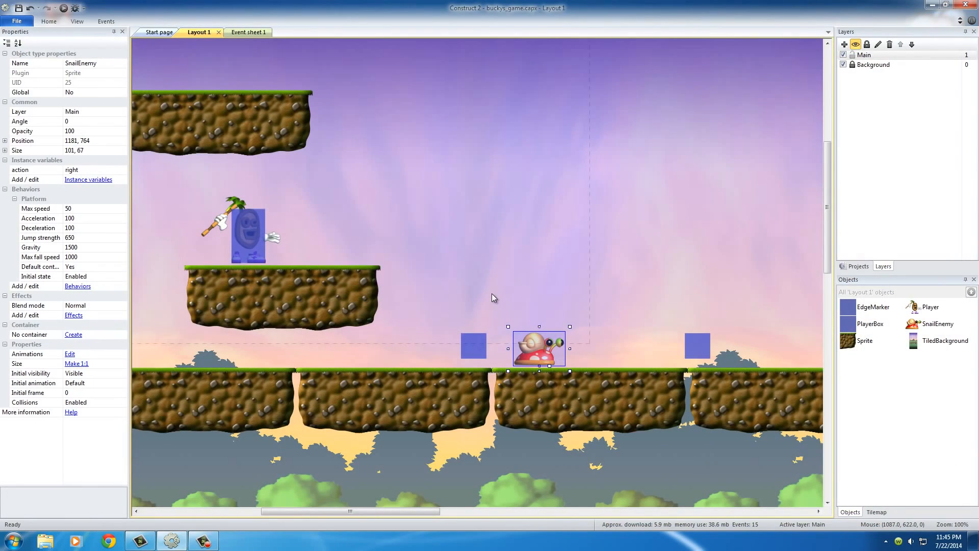
# - Set Default controls to No in the SnailEnemy's Platform behavior
pyautogui.click(569, 291)
pyautogui.click(541, 356)
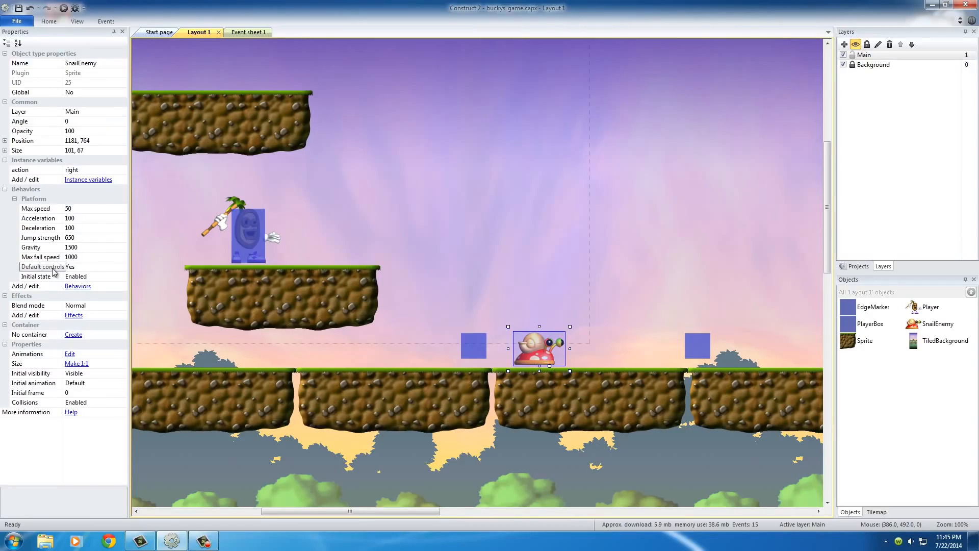
pyautogui.click(110, 267)
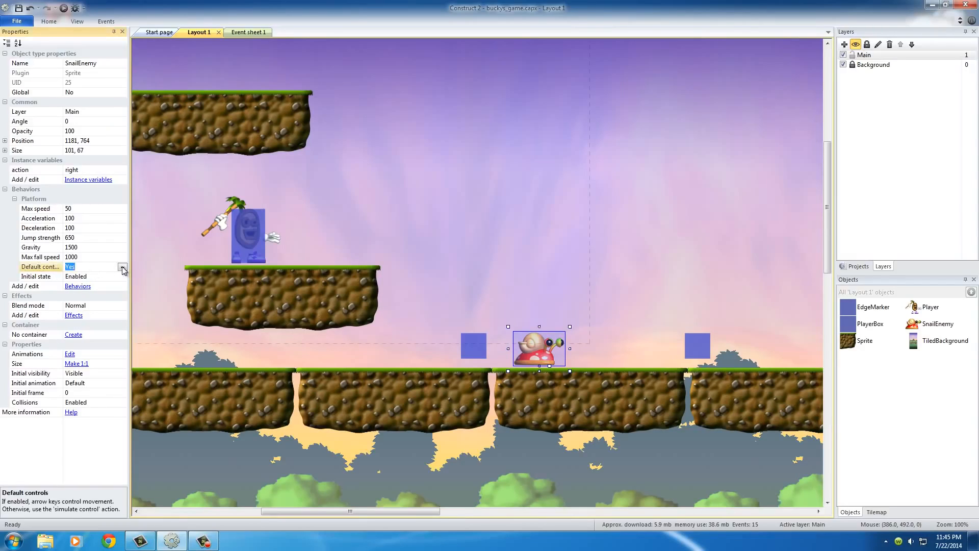
pyautogui.click(122, 268)
pyautogui.click(85, 277)
pyautogui.click(504, 272)
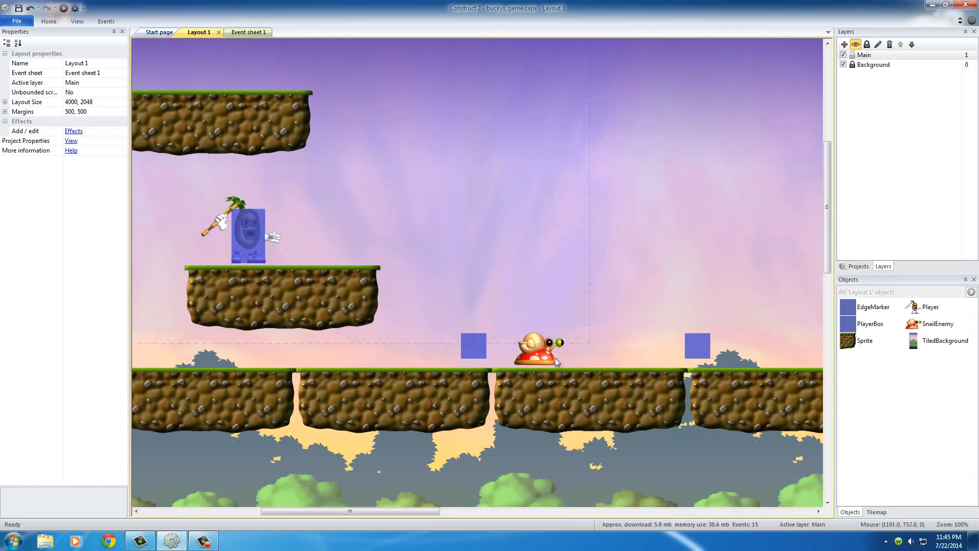
pyautogui.click(548, 355)
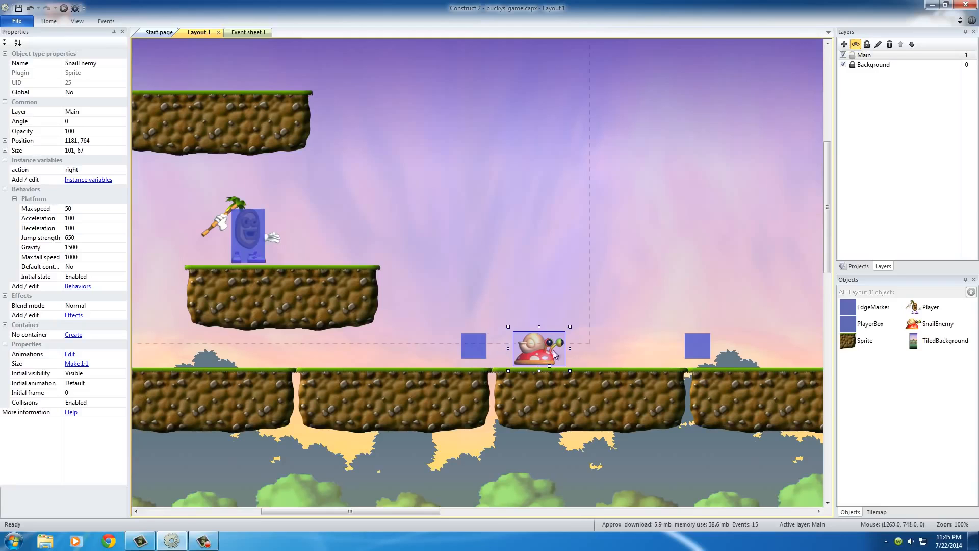
pyautogui.click(595, 321)
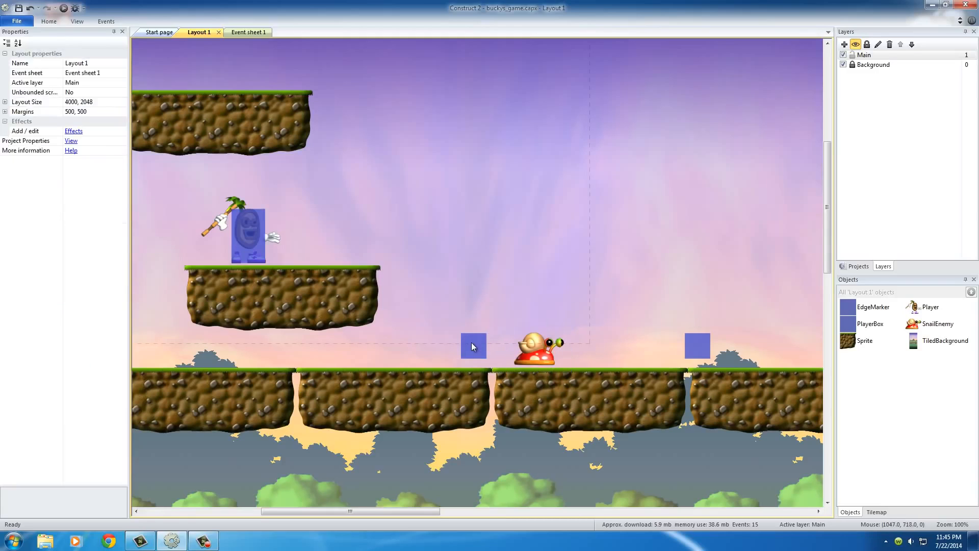
# - Set the initial visibility of the far EdgeMarker, on the side the snail faces, to Invisible
pyautogui.click(472, 347)
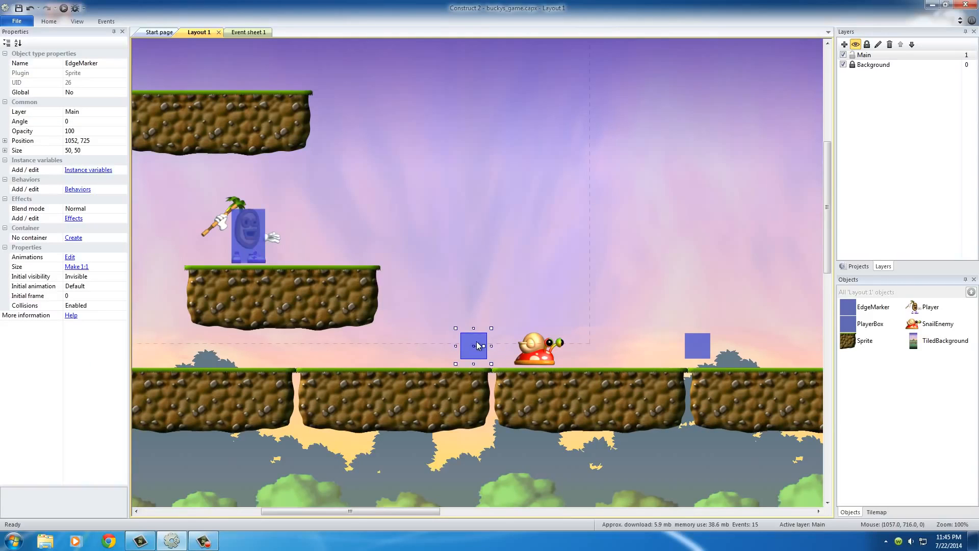
pyautogui.click(695, 345)
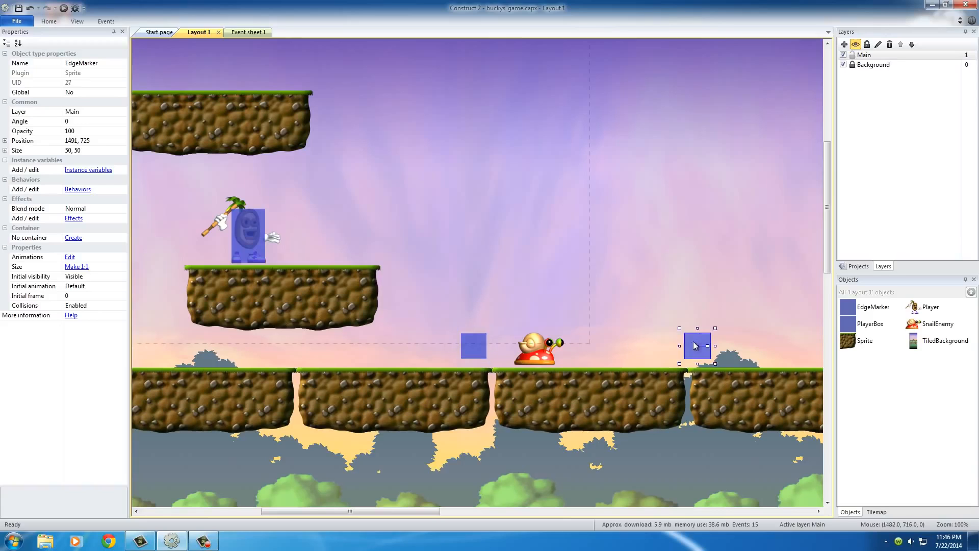
pyautogui.click(95, 277)
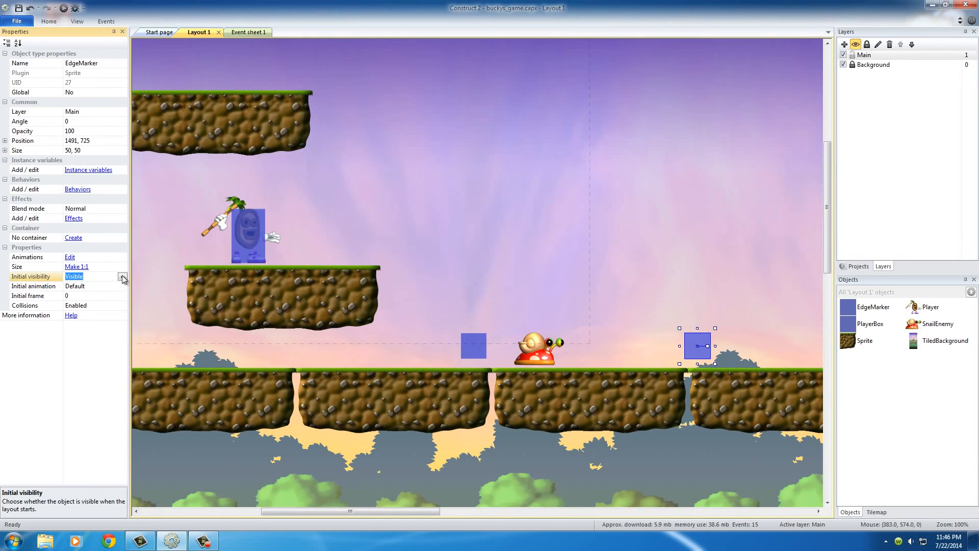
pyautogui.click(123, 277)
pyautogui.click(94, 292)
pyautogui.click(473, 261)
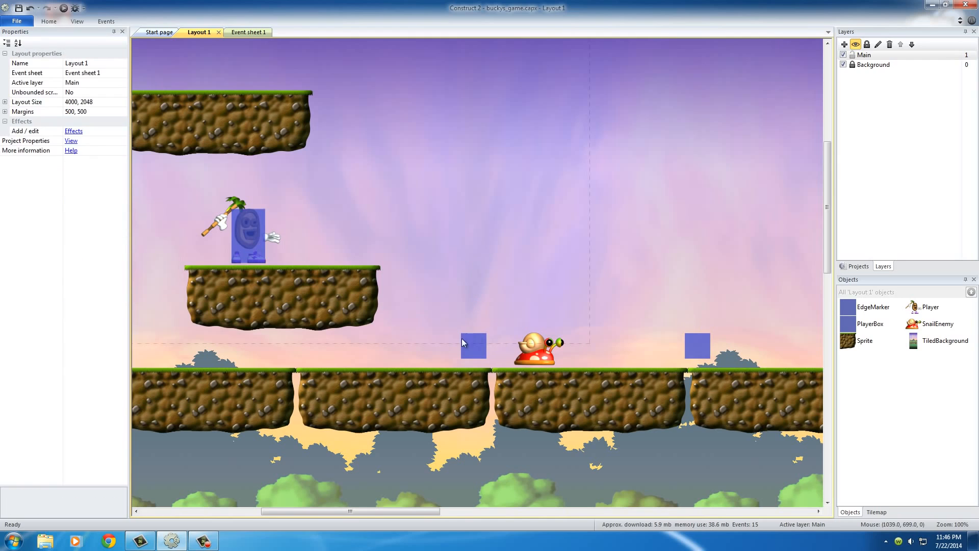
pyautogui.click(477, 347)
pyautogui.click(696, 346)
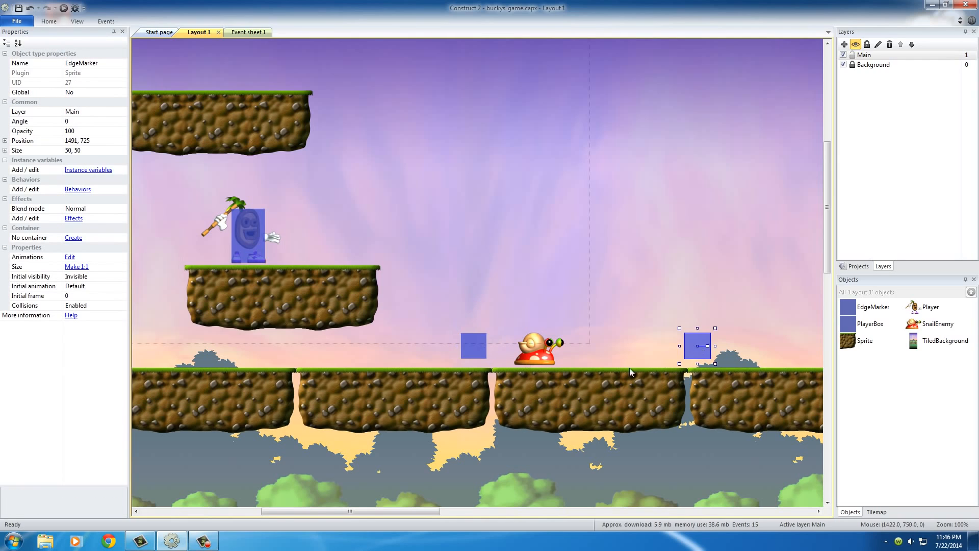
pyautogui.click(543, 356)
pyautogui.click(690, 346)
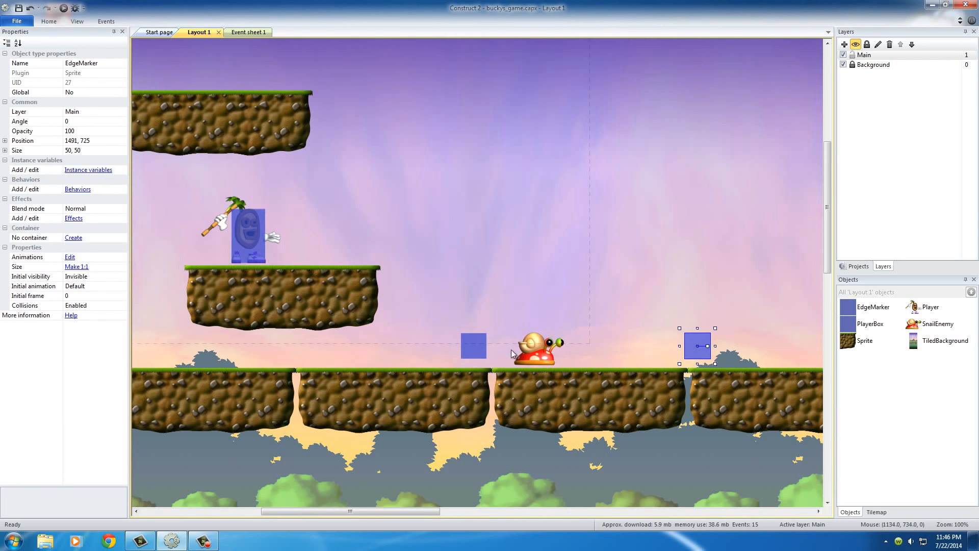
pyautogui.click(548, 352)
# - Run the layout in the browser and test it by moving the player down to the snail and jumping
pyautogui.click(64, 9)
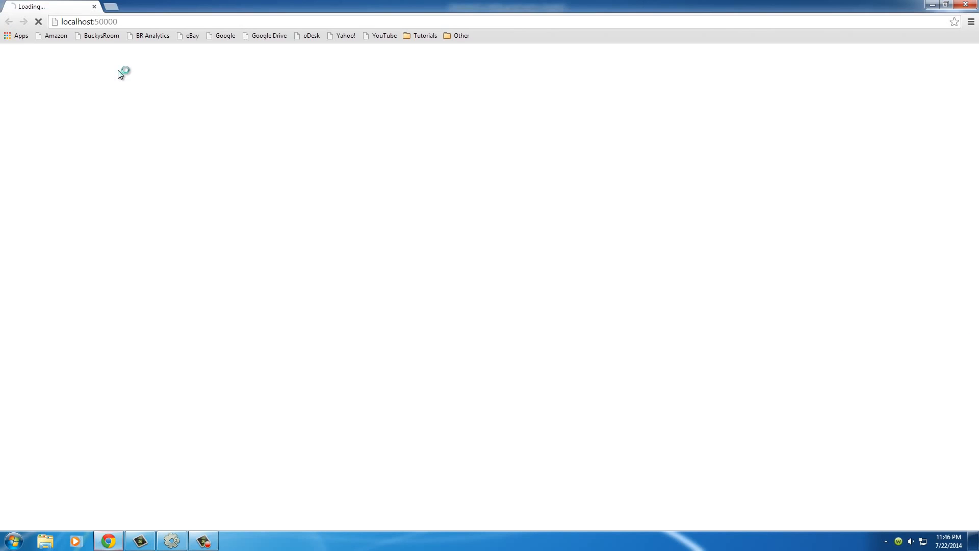
pyautogui.press('Right')
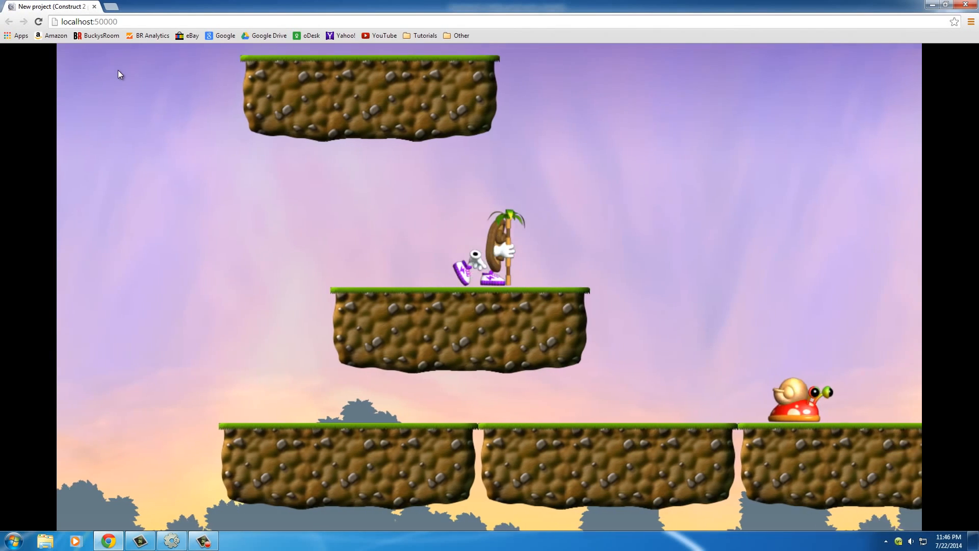
pyautogui.press('Left')
pyautogui.press('Right')
pyautogui.press('Up')
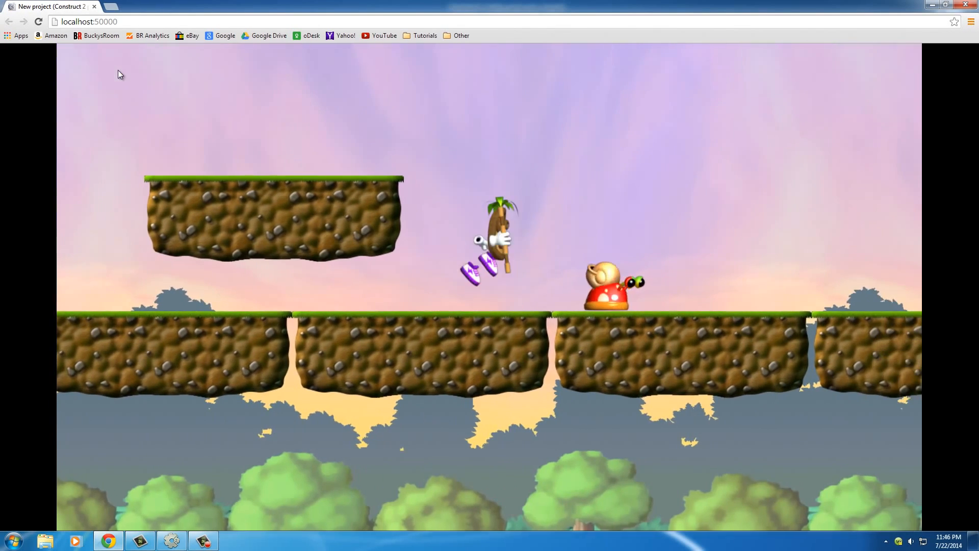
pyautogui.press('Up')
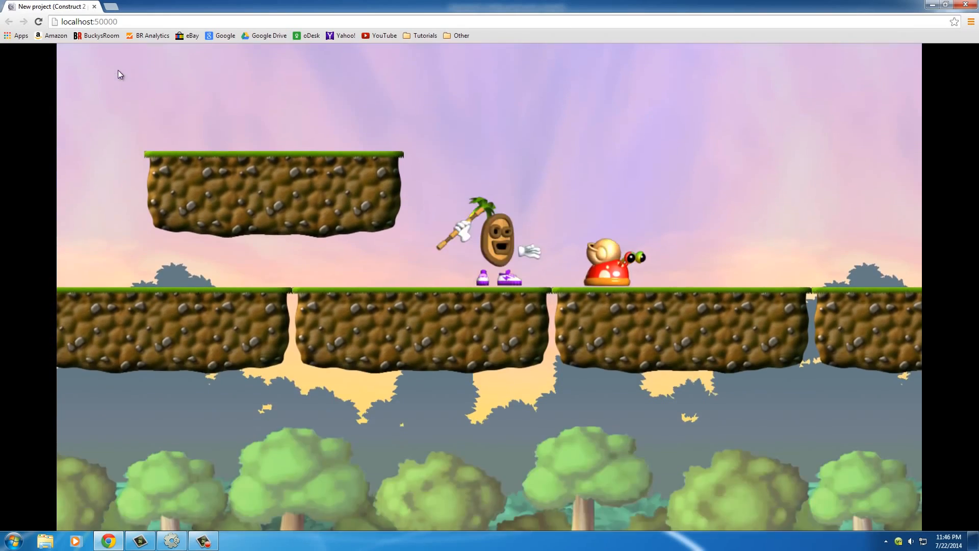
pyautogui.press('Up')
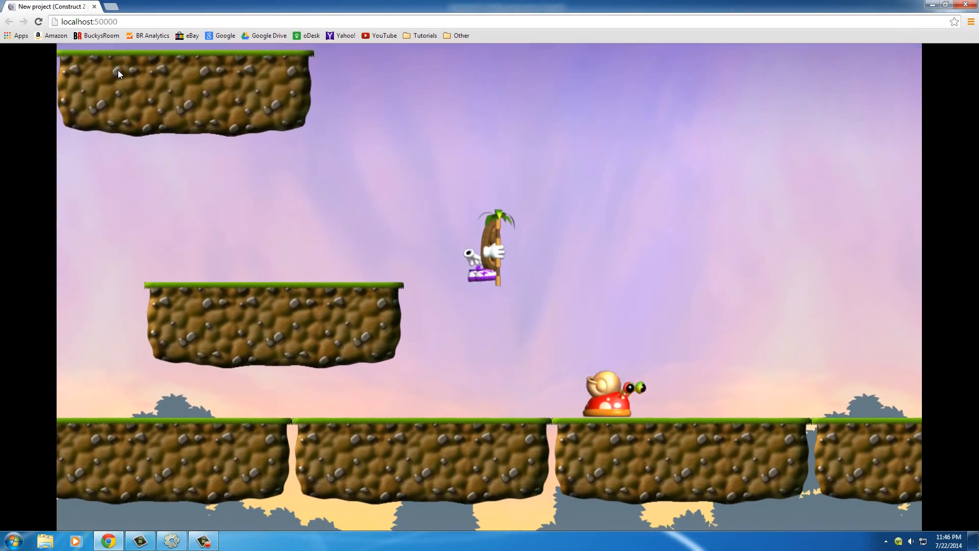